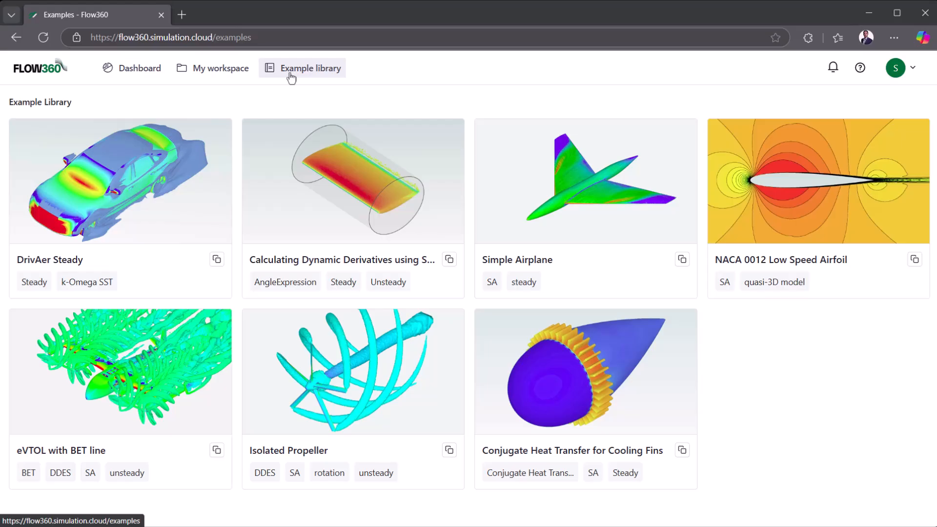
- Open My workspace to show its projects
click(211, 73)
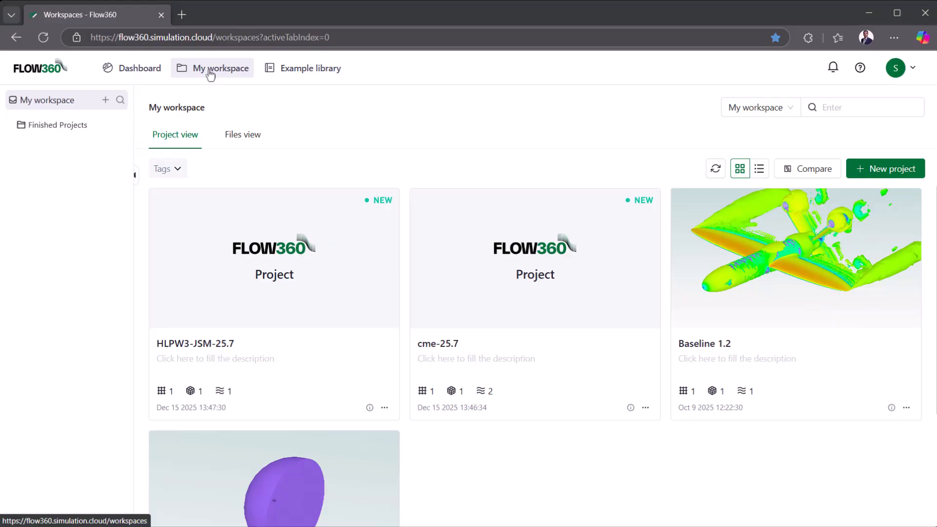
click(106, 102)
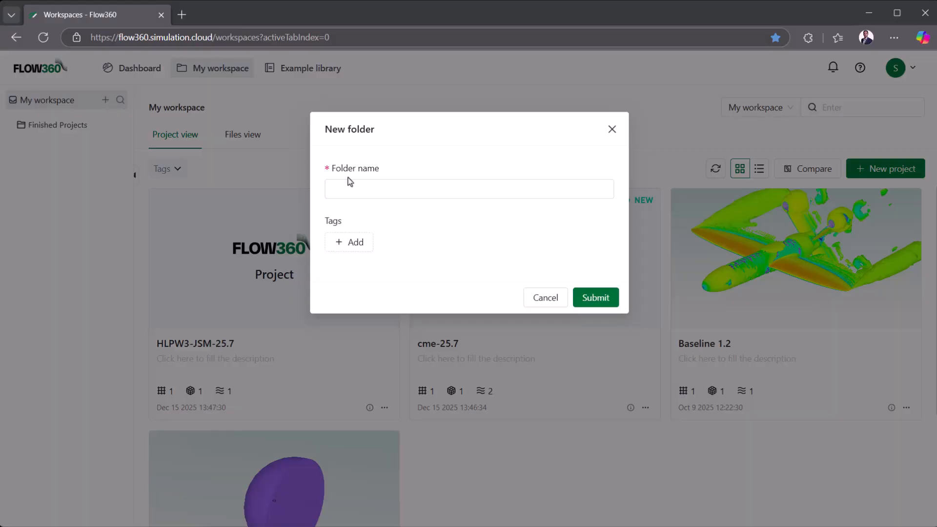
click(379, 185)
text(New Pro)
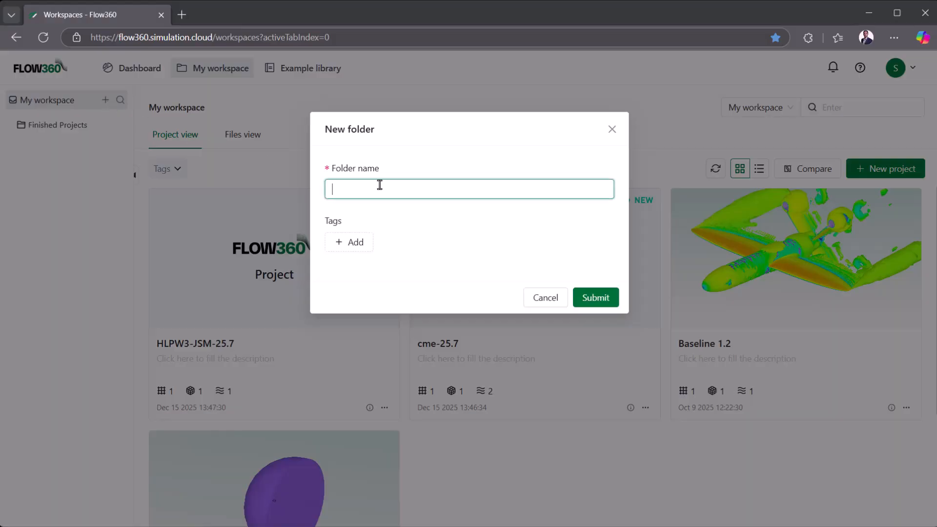
text(jects)
click(356, 247)
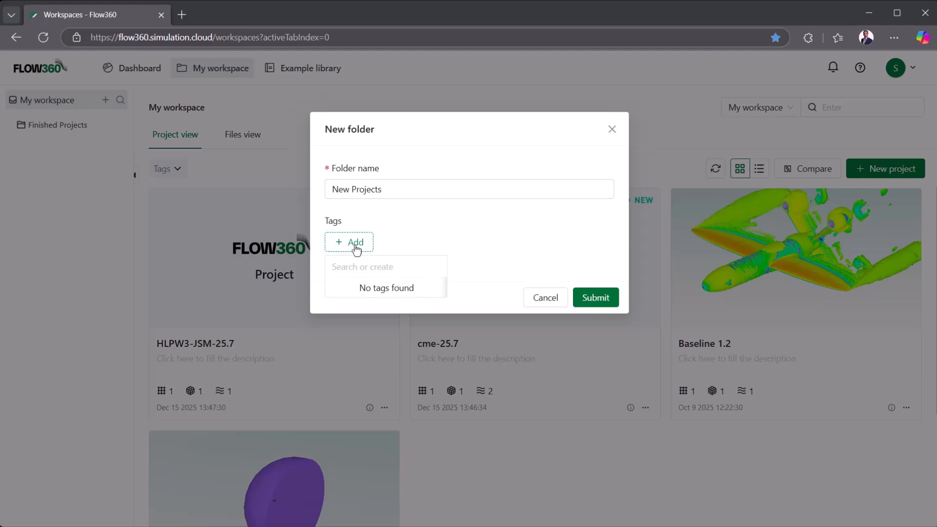
click(503, 263)
click(546, 299)
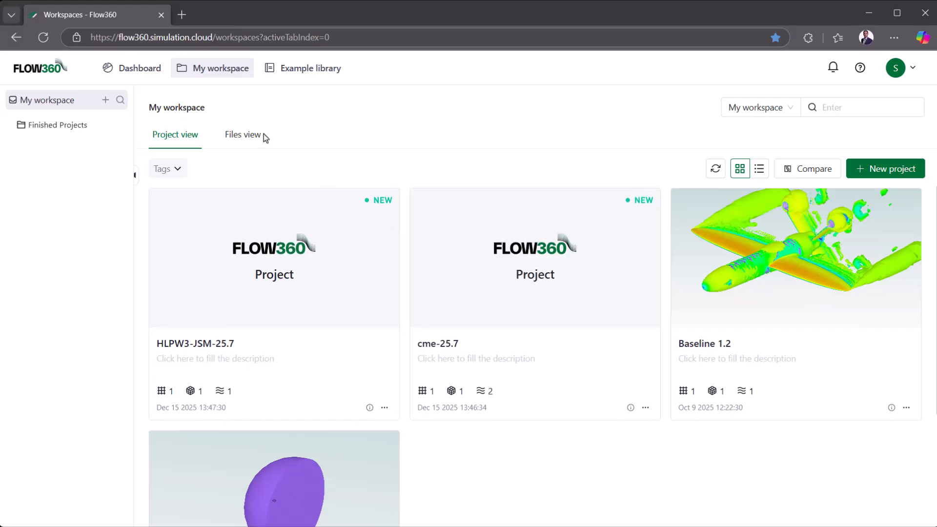
- Show all files of My workspace in the files view
click(251, 136)
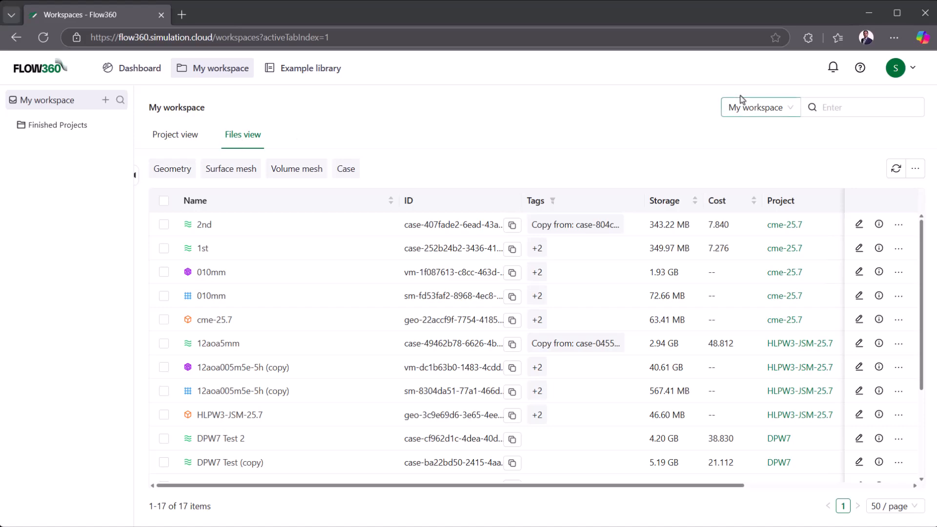
click(860, 70)
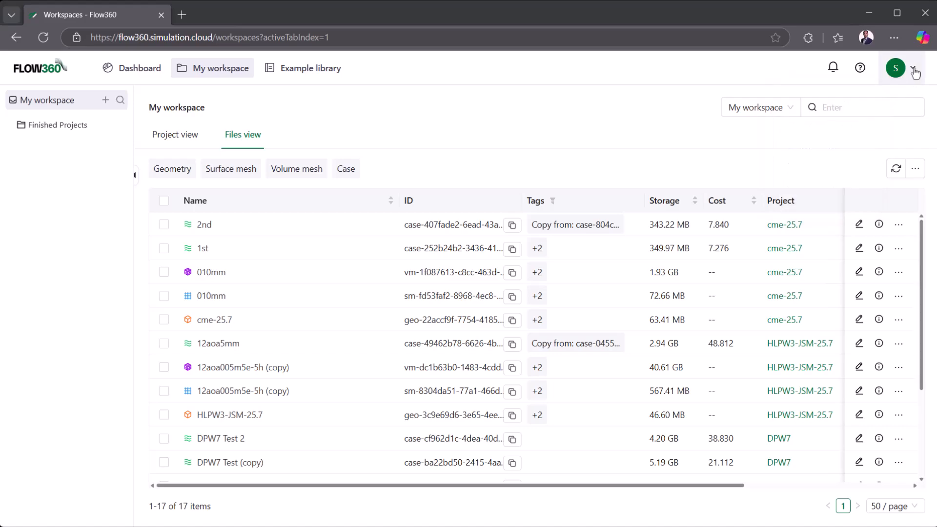
- Review the account's billing transactions and personal expenses, and view the Python authentication settings
mouse_move(913, 71)
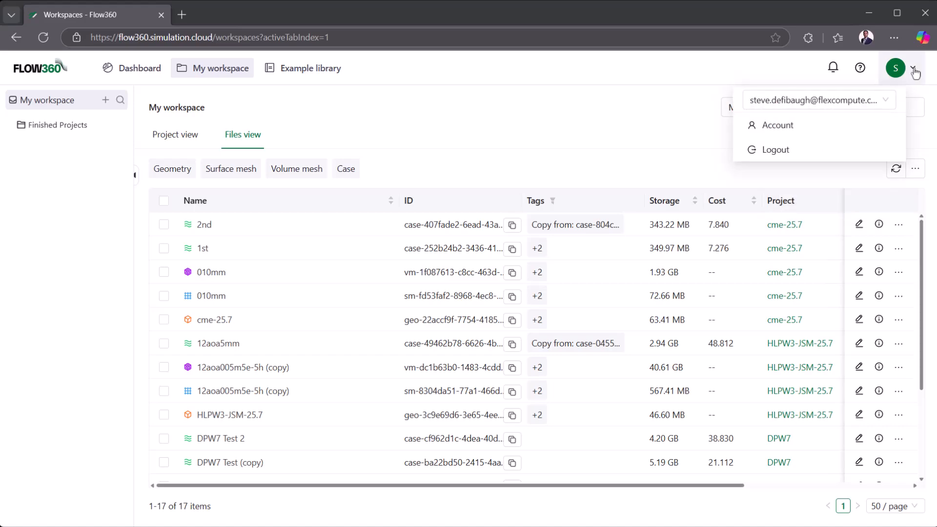
click(862, 126)
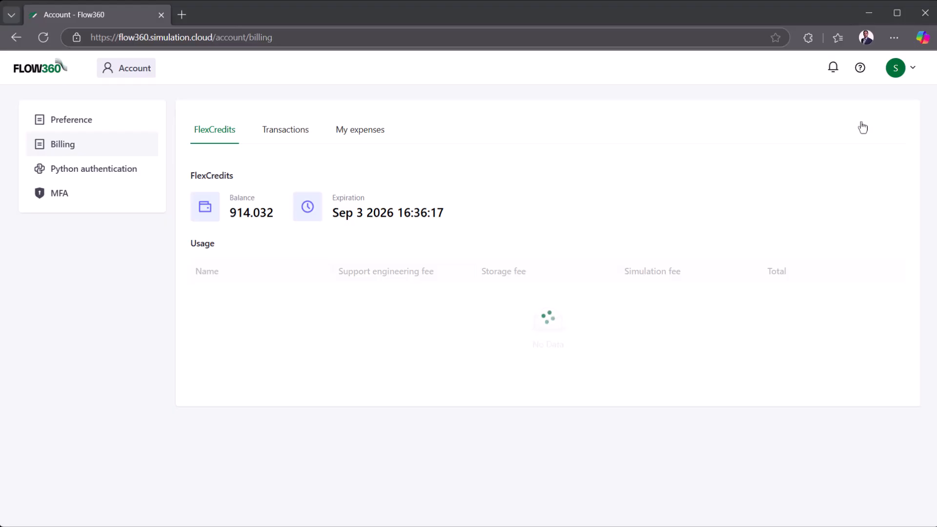
click(291, 139)
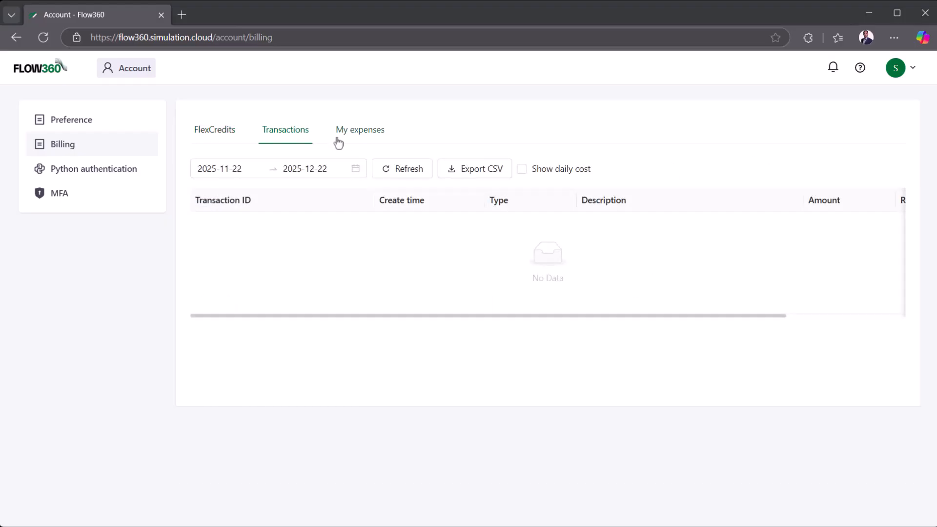
click(360, 139)
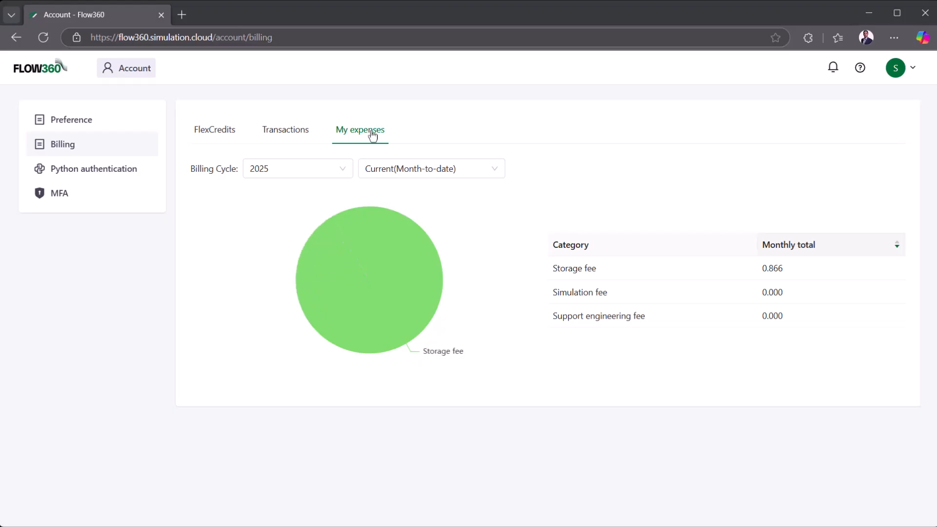
click(93, 169)
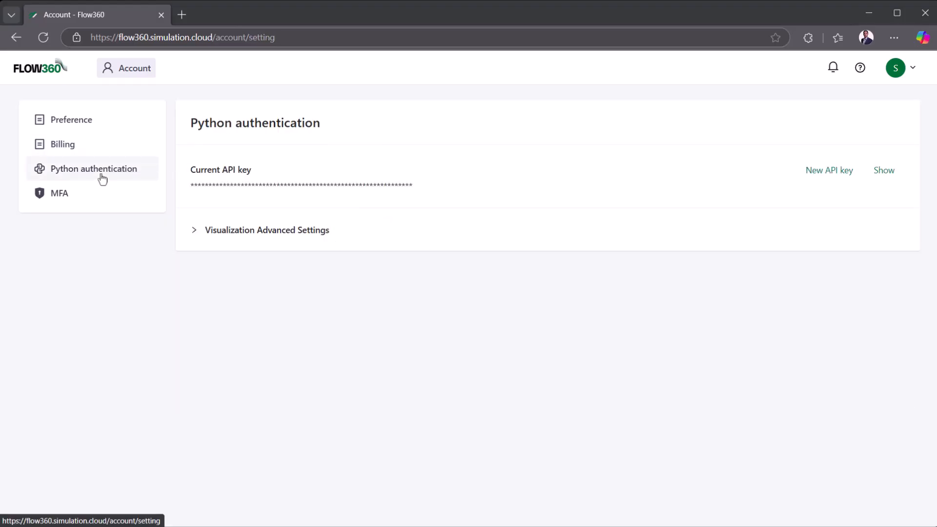
- Return to My workspace, search its projects for "evtol", and clear the search
click(22, 77)
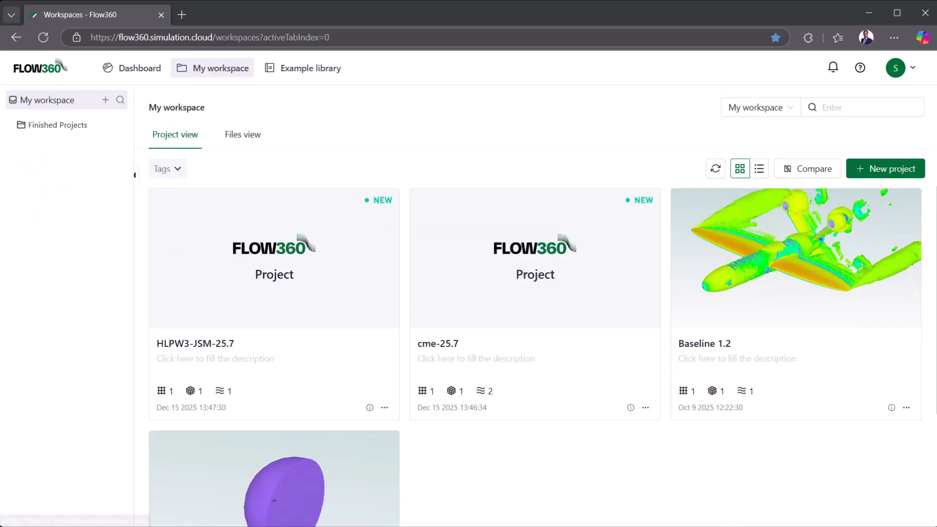
click(872, 106)
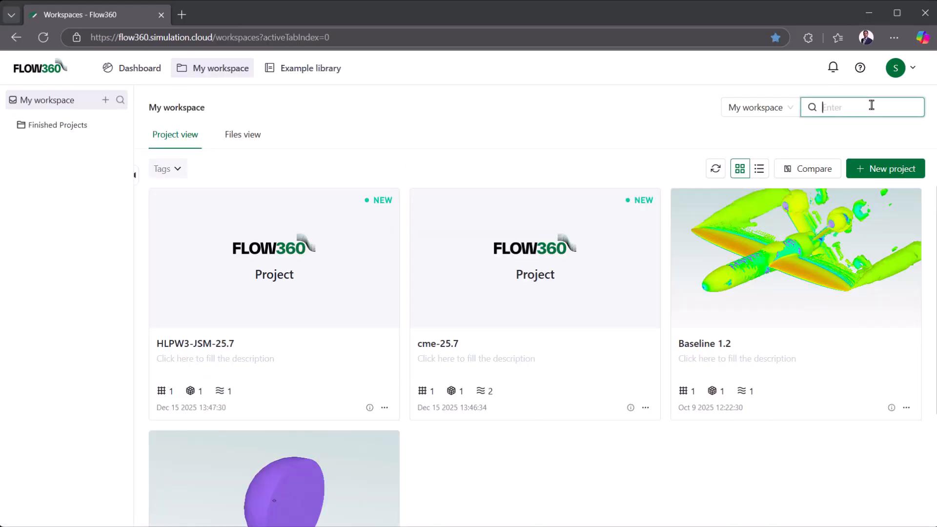
text(evtol)
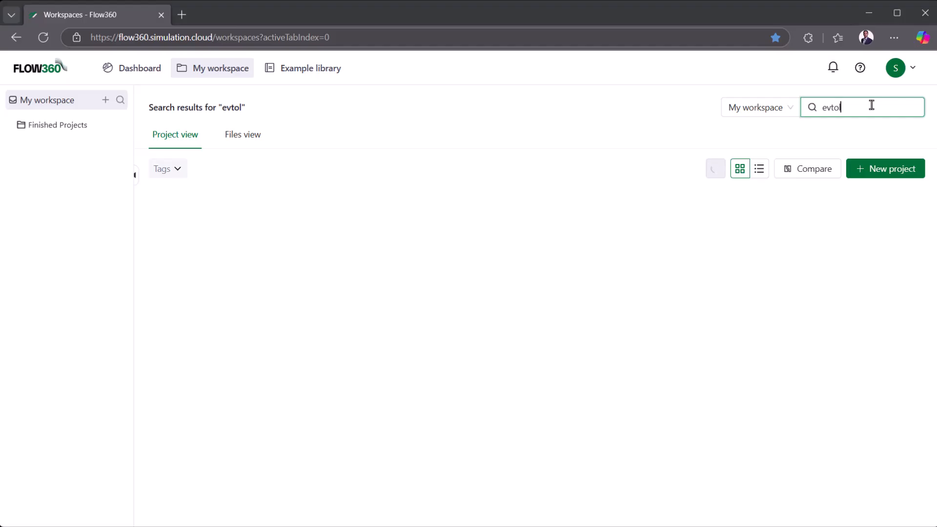
key(BackSpace)
key(BackSpace)
key(BackSpace)
key(BackSpace)
key(BackSpace)
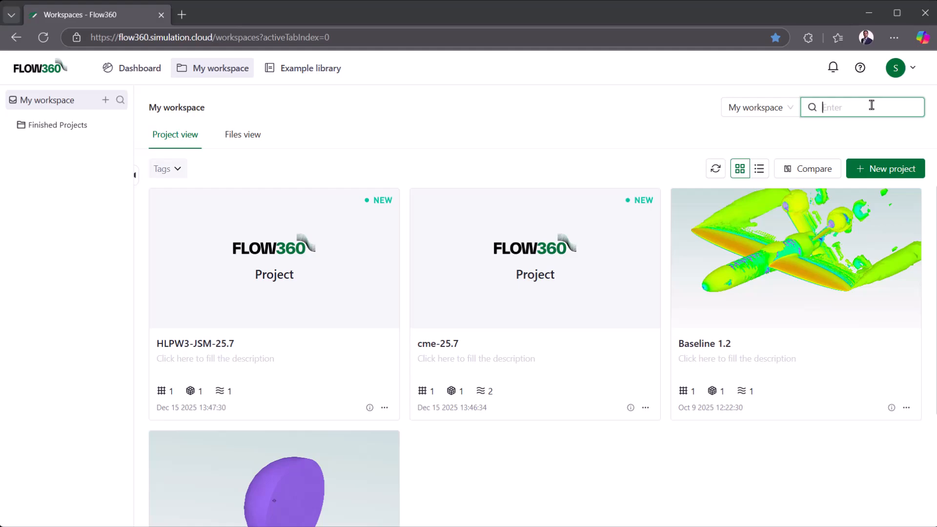
click(894, 169)
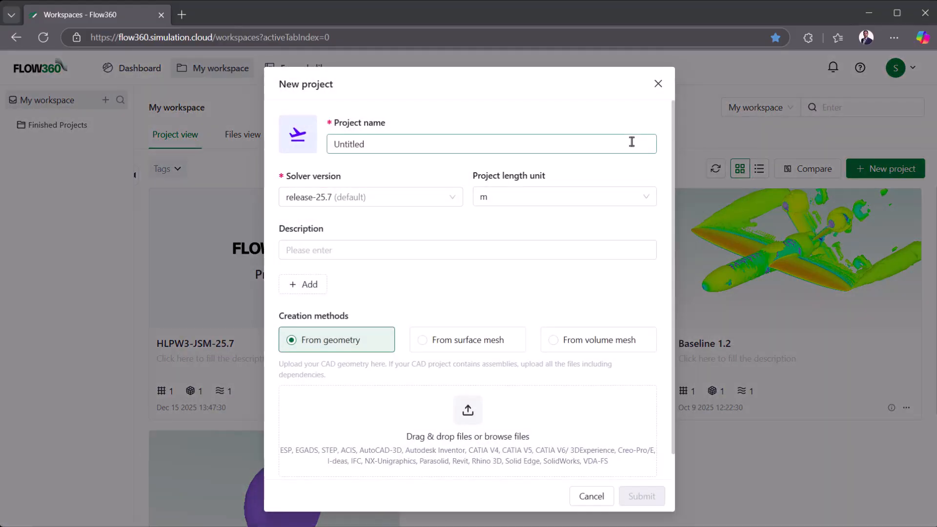
double_click(631, 142)
text(e)
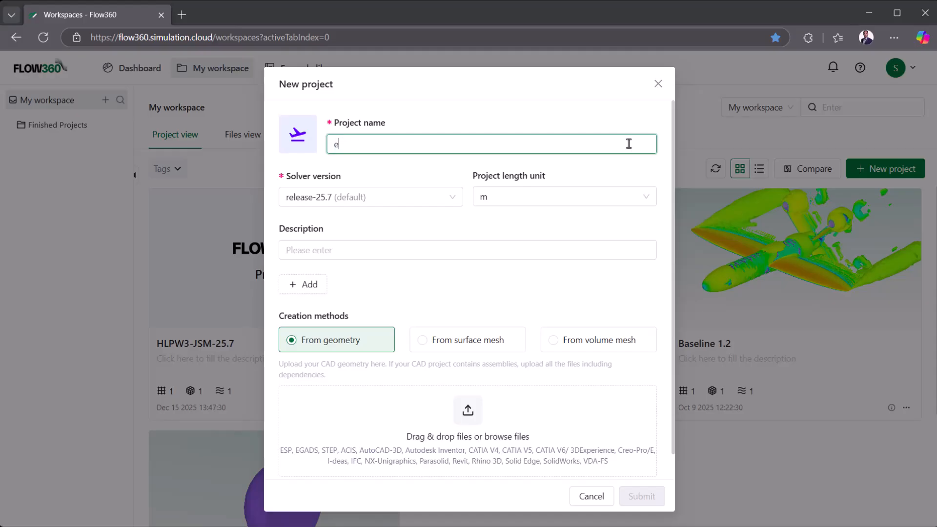
text(VTOL Demo)
click(595, 251)
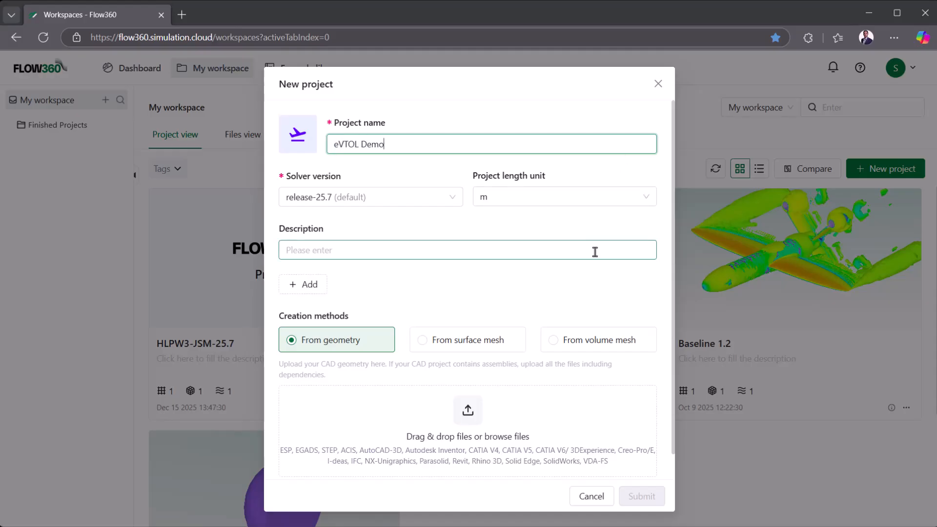
text(Demo f)
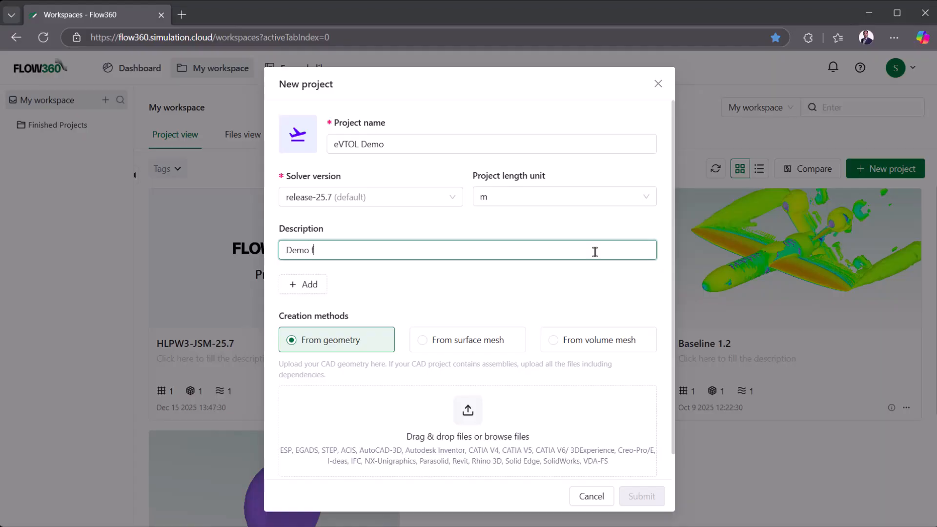
text(or training 2 - evtol external aero)
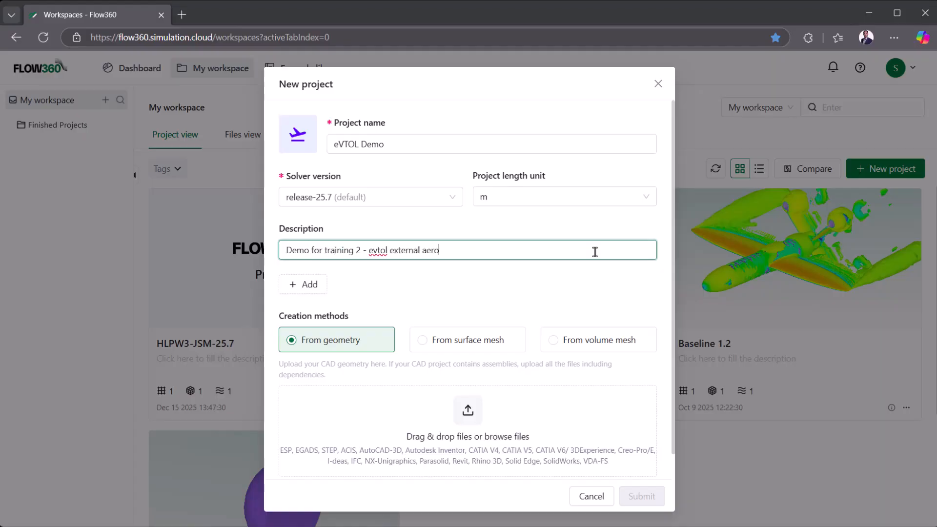
text(dynamics simulation)
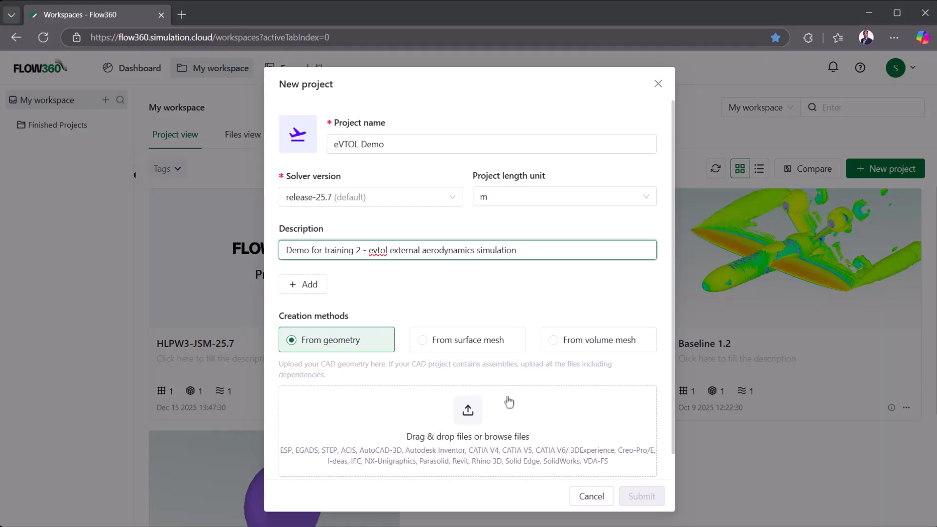
mouse_move(495, 410)
click(591, 496)
- Open the finished eVTOL project, inspect its project tree, and view the eVTOL AoA 6 Deg case in the workbench
click(682, 371)
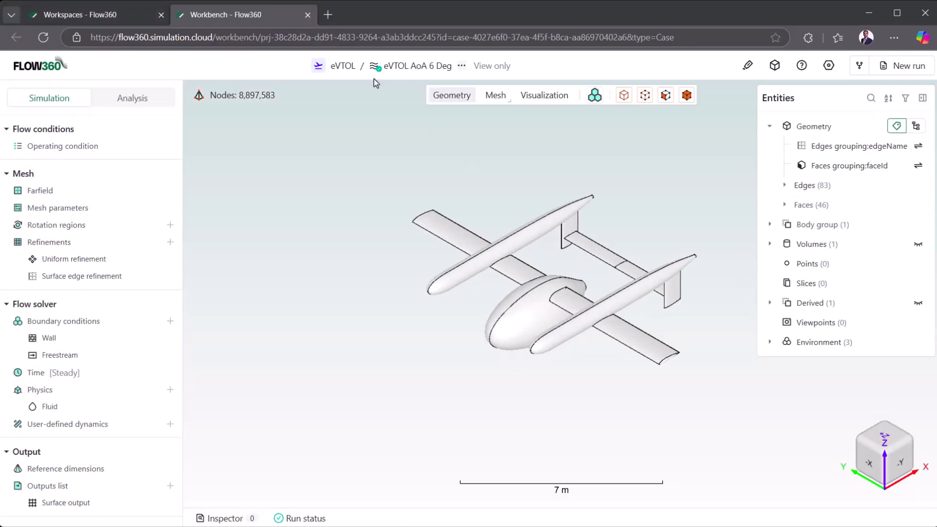
click(341, 66)
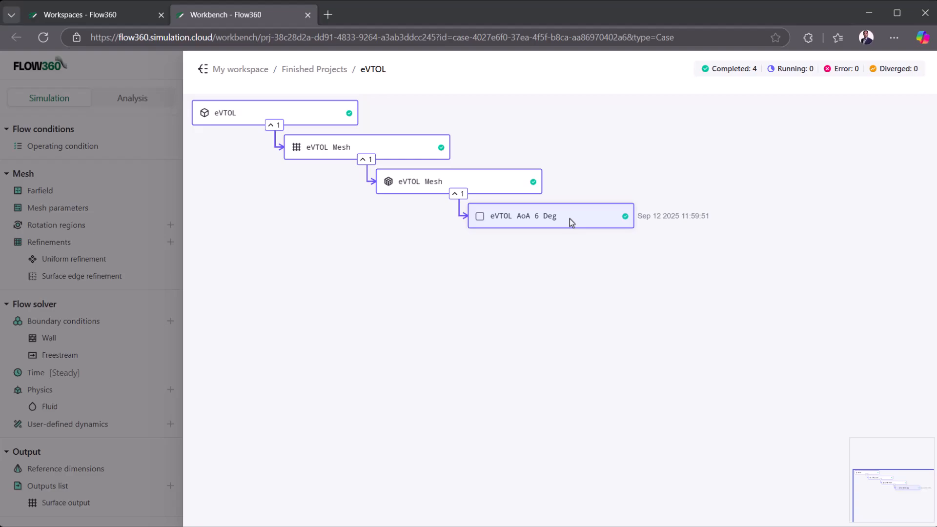
click(462, 195)
right_click(527, 219)
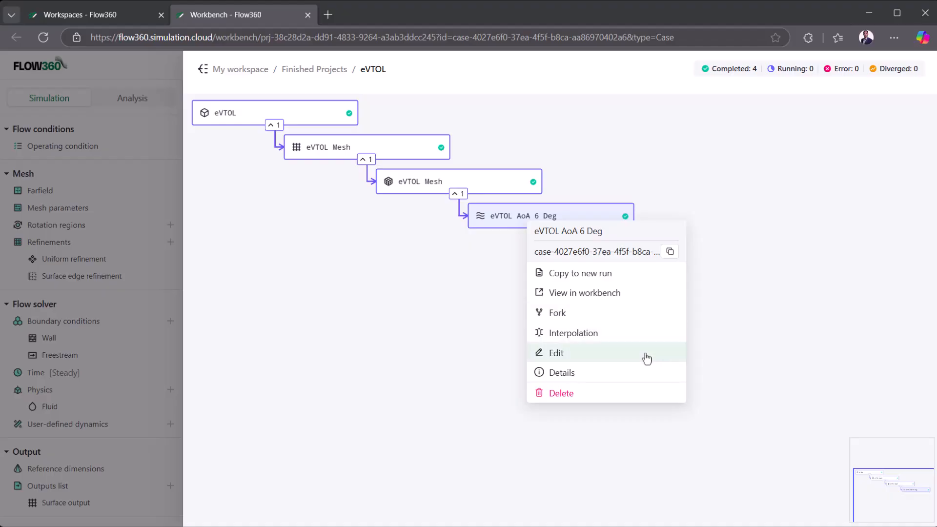
click(605, 293)
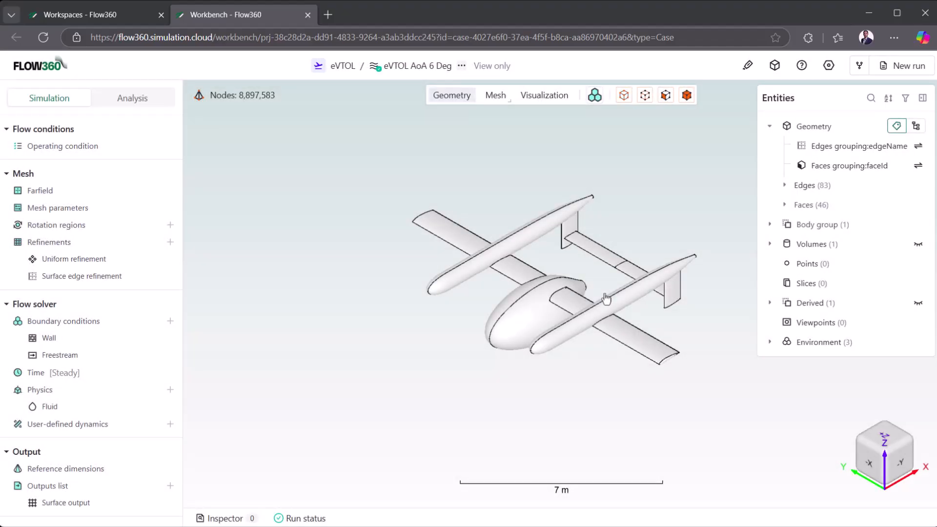
- Examine the case's operating condition and Wall boundary condition settings
click(80, 152)
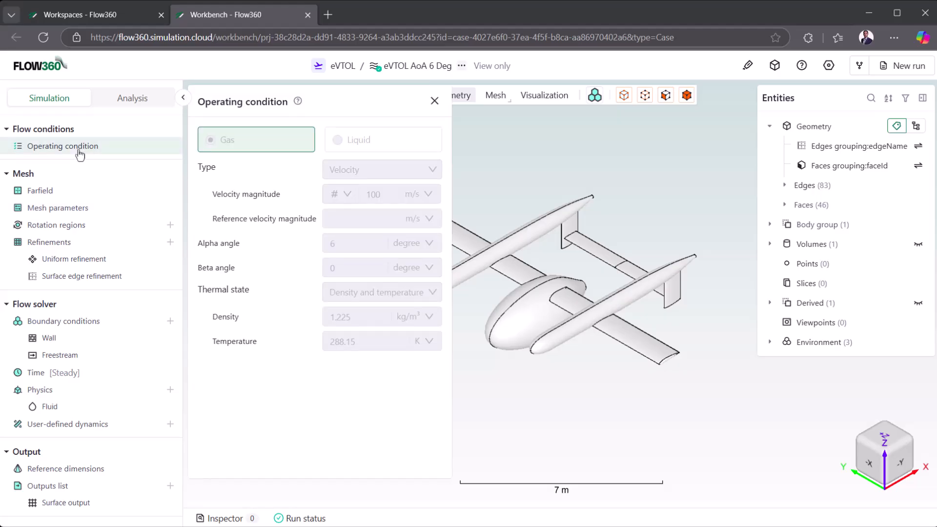
click(107, 337)
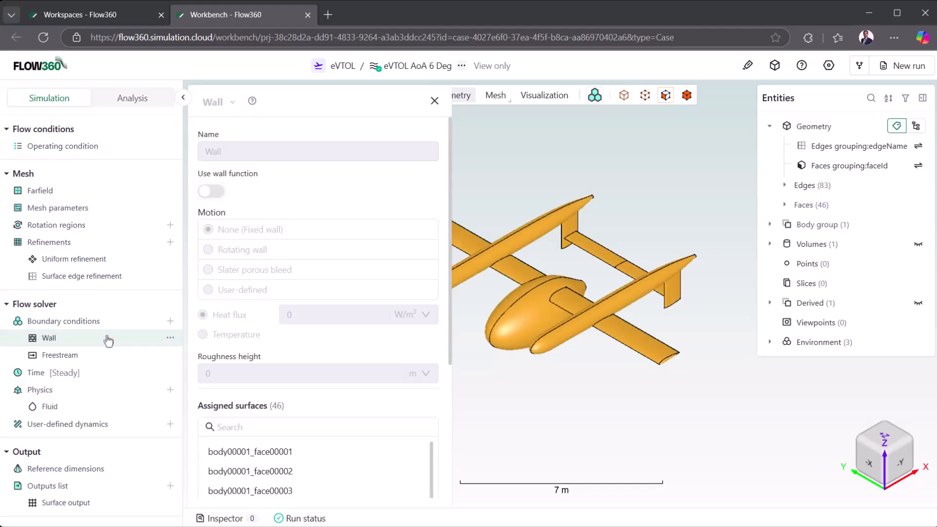
click(434, 101)
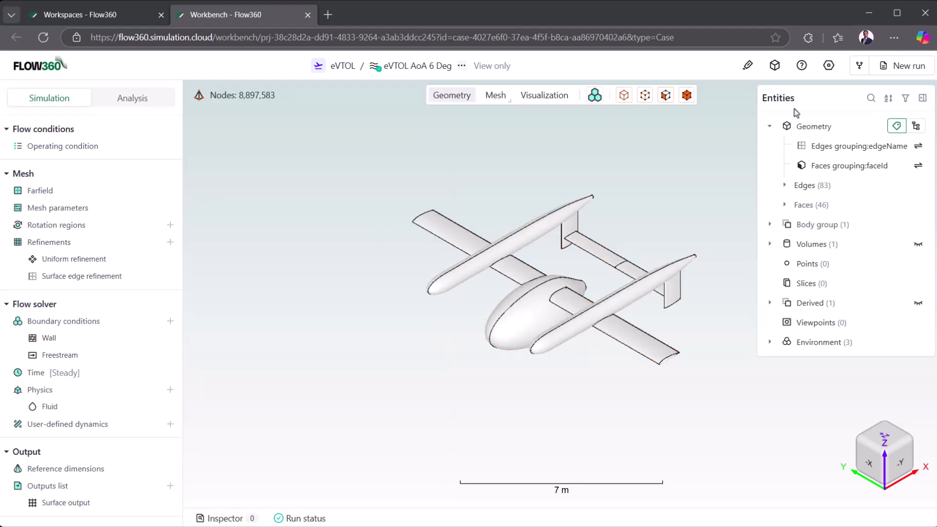
- Create a new editable run from the case named "eVTOL AoA 15 Deg" and open that draft from the project tree
click(900, 68)
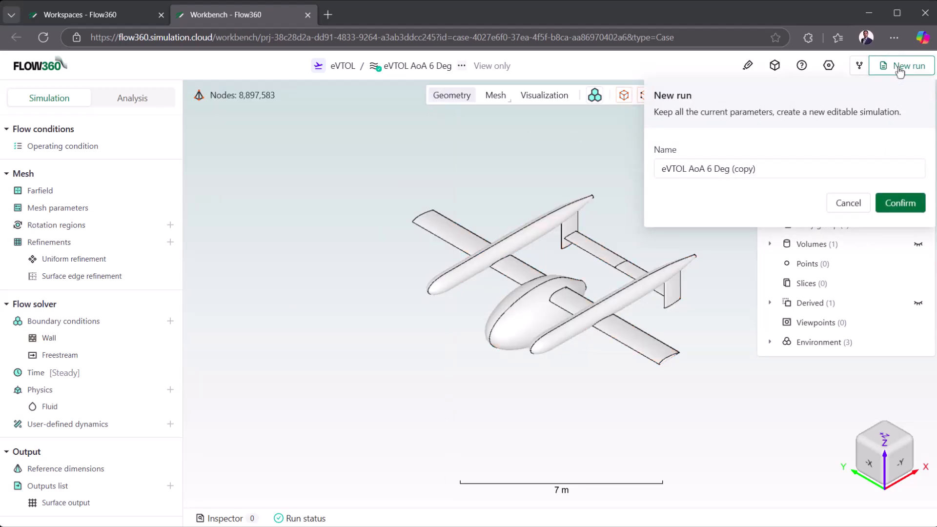
click(823, 166)
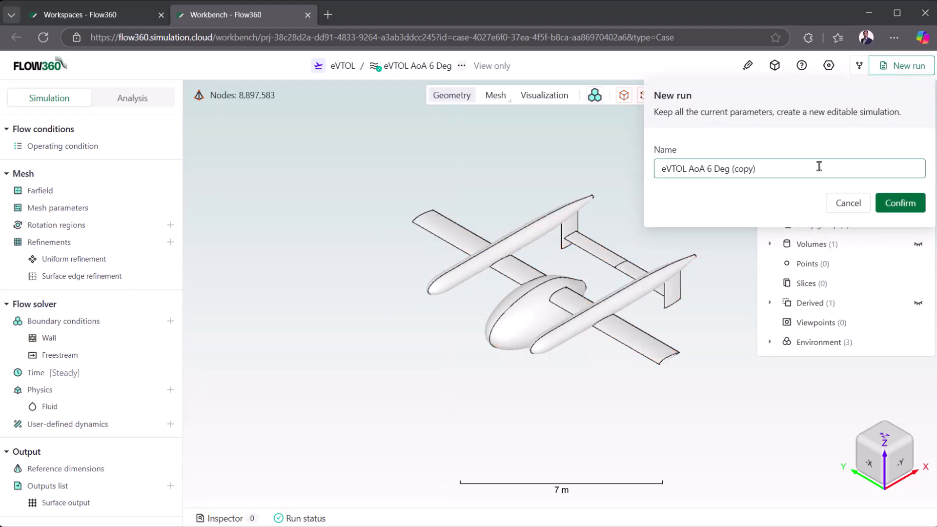
click(711, 171)
key(BackSpace)
text(15)
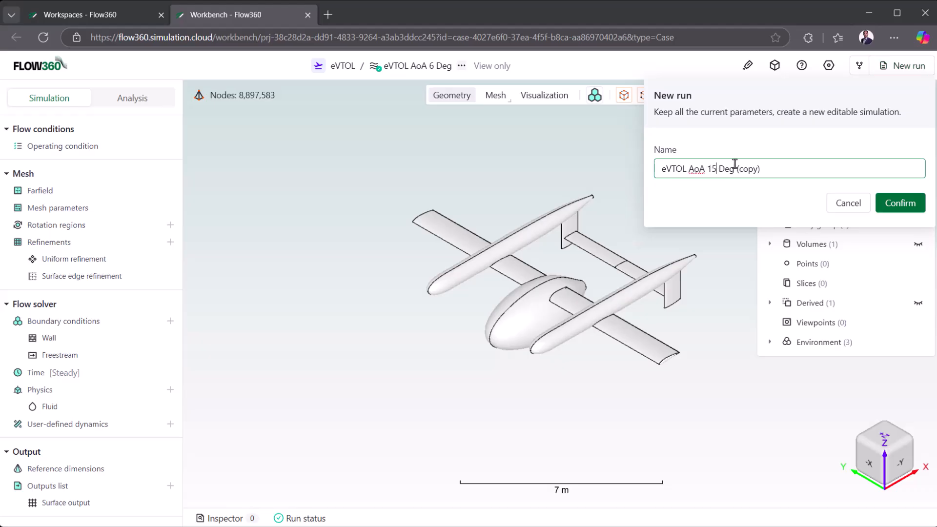
drag(735, 169, 771, 171)
key(BackSpace)
click(894, 203)
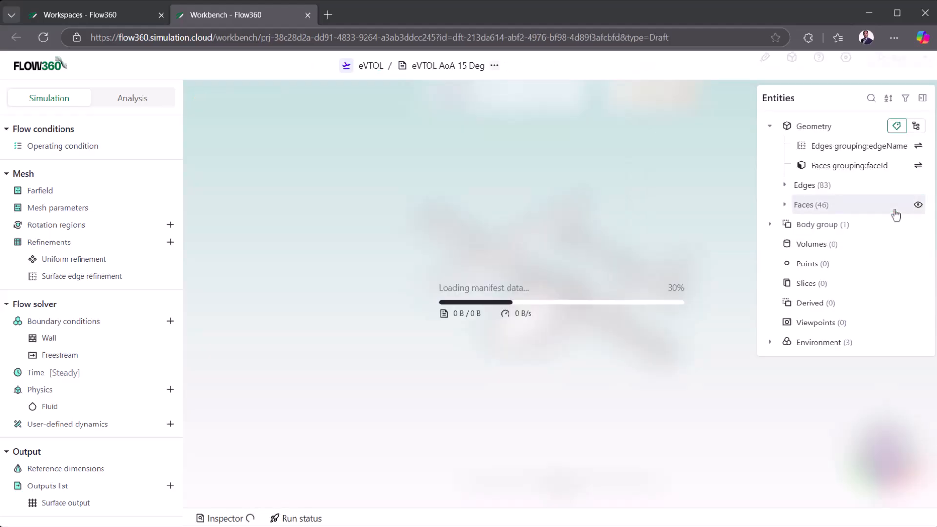
click(362, 67)
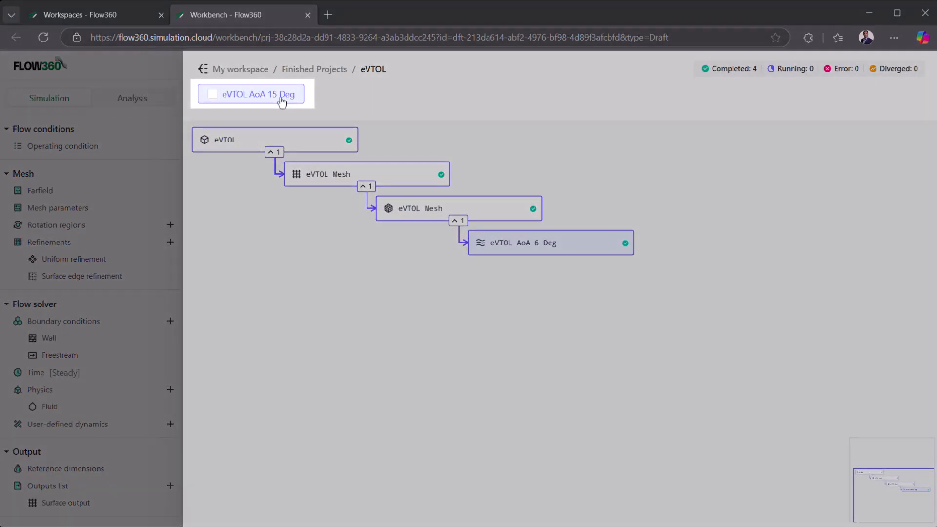
click(282, 100)
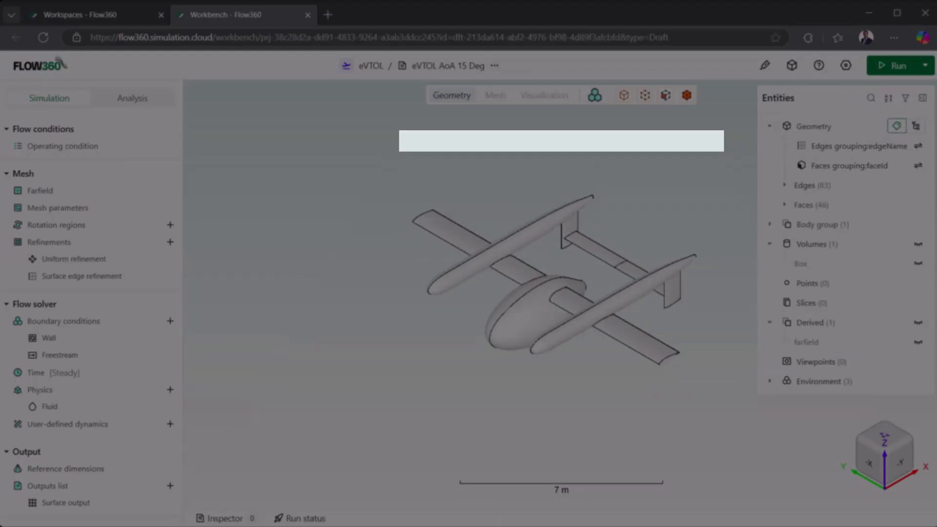
- Orbit and pan around the eVTOL model, restore the isometric view, and fit the whole aircraft in view
drag(322, 354, 393, 303)
mouse_move(533, 356)
mouse_down()
mouse_move(545, 307)
mouse_move(525, 285)
mouse_move(485, 360)
mouse_move(552, 285)
mouse_up()
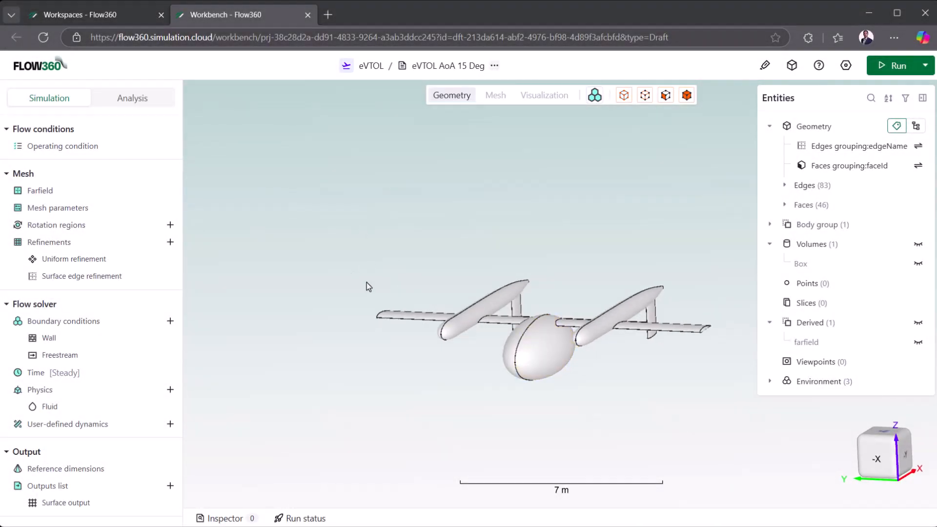
right_click(340, 268)
click(377, 311)
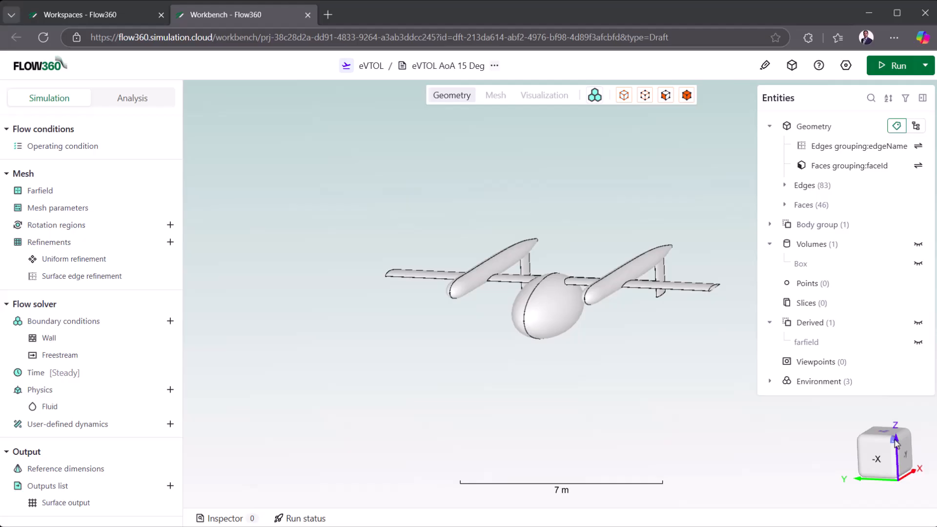
click(897, 439)
right_click(474, 302)
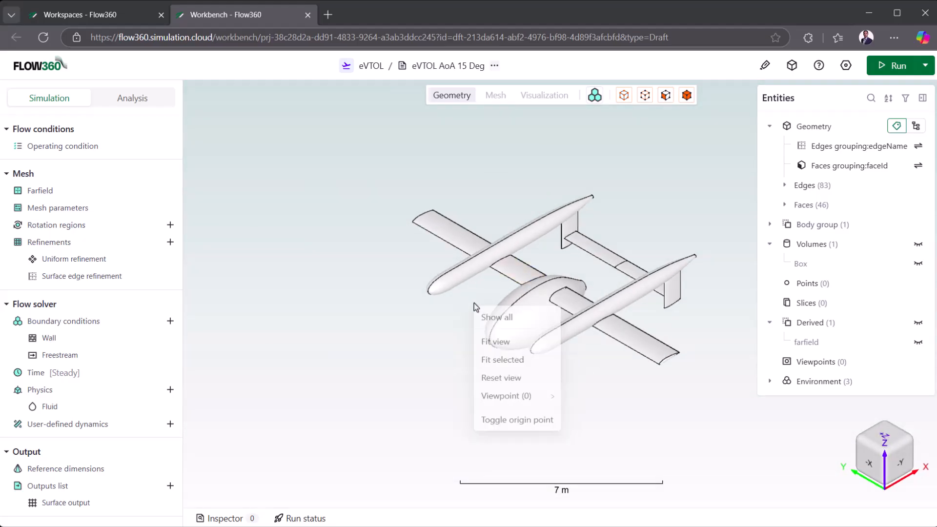
click(493, 344)
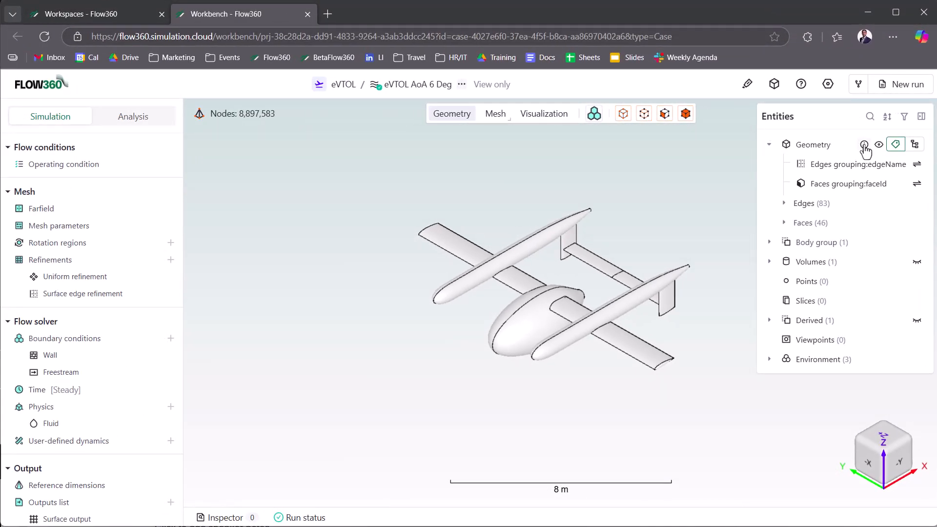
- Review the geometry statistics of the eVTOL case and browse its list of faces down to the Volumes entry
click(864, 145)
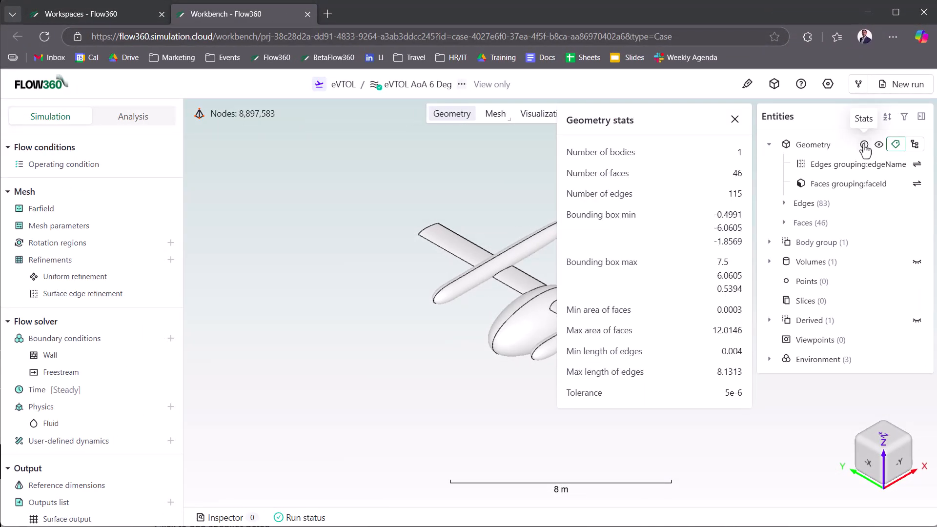
click(735, 120)
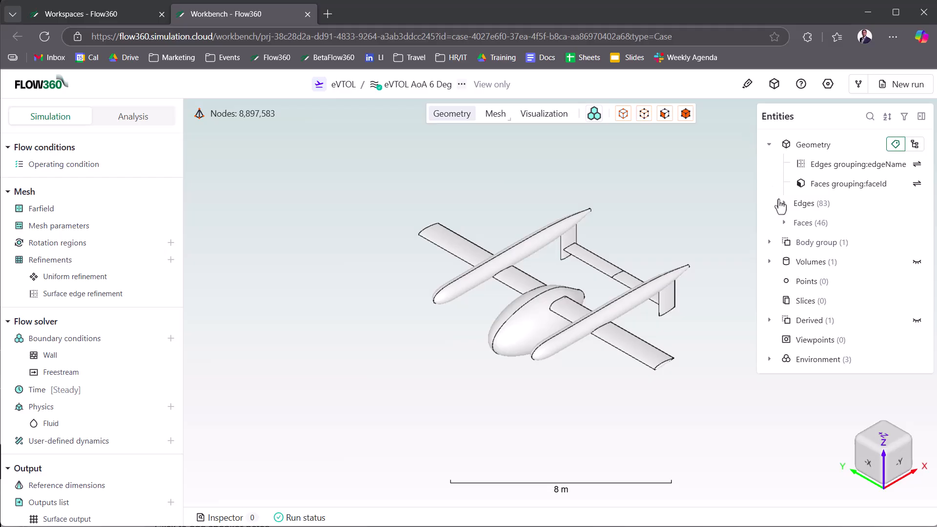
click(784, 222)
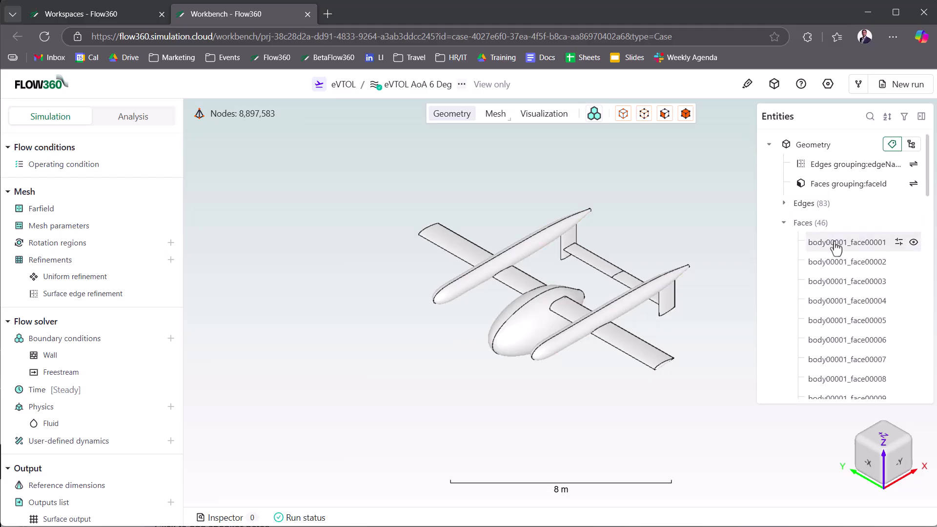
scroll(847, 289, down, 10)
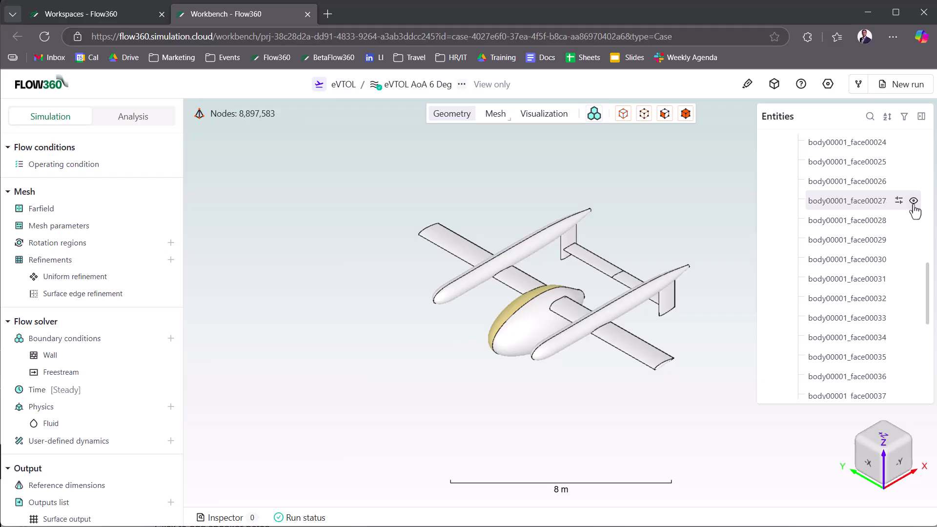
scroll(914, 209, down, 7)
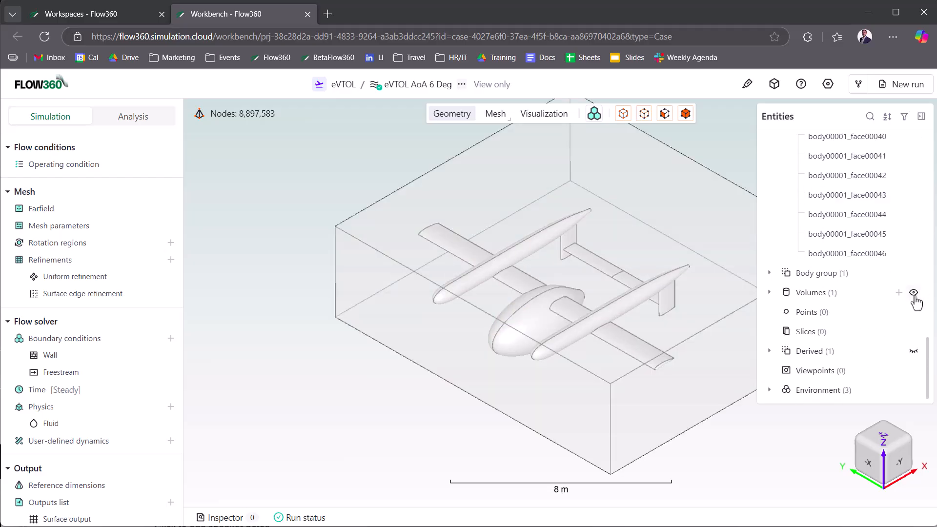
- Hide the volumes and set the Environment background to a solid #ffffff colour
click(913, 292)
click(769, 391)
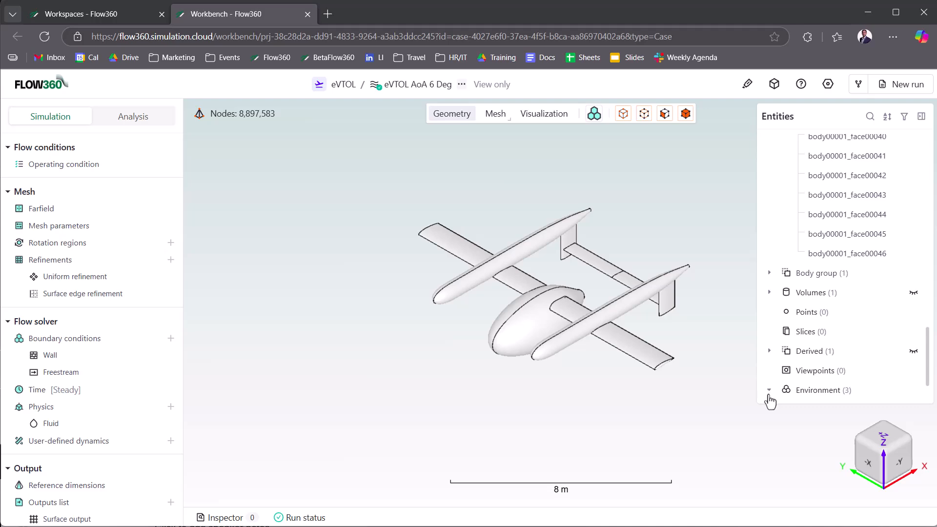
click(830, 357)
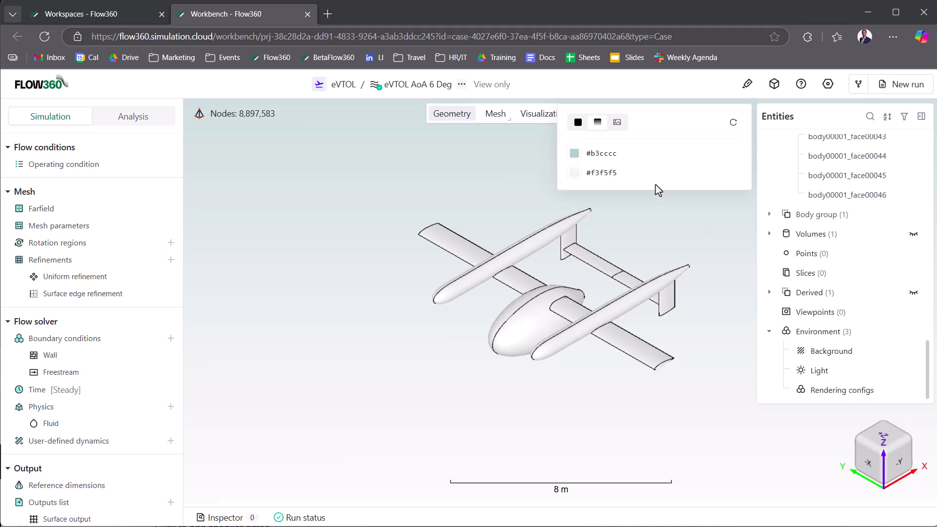
click(579, 122)
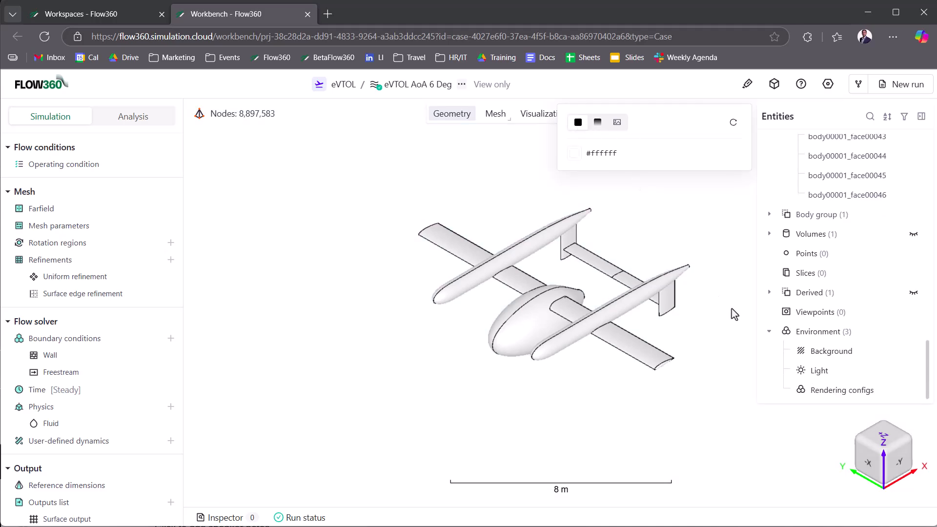
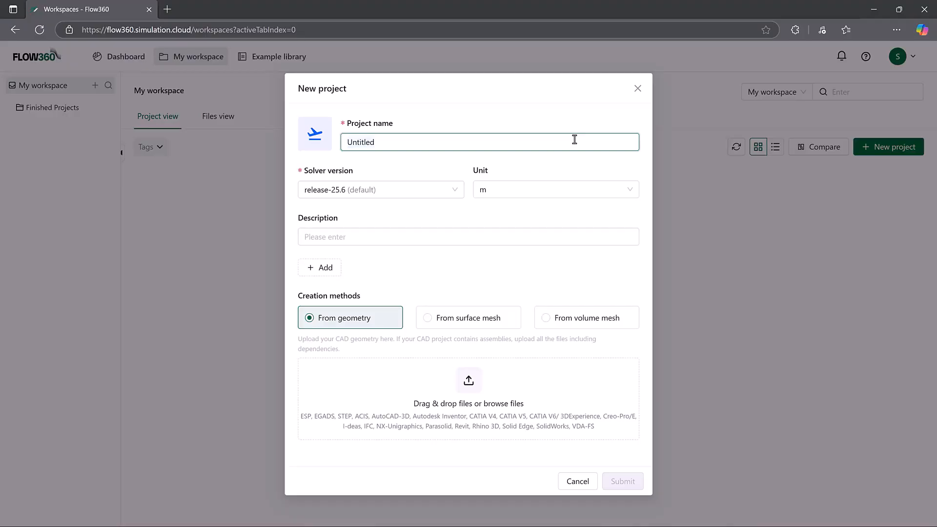
- Name the new project "eVTOL" and enter "eVTOL External Aerodynamics" as its description
key(ctrl+a)
text(eVTOL)
click(443, 234)
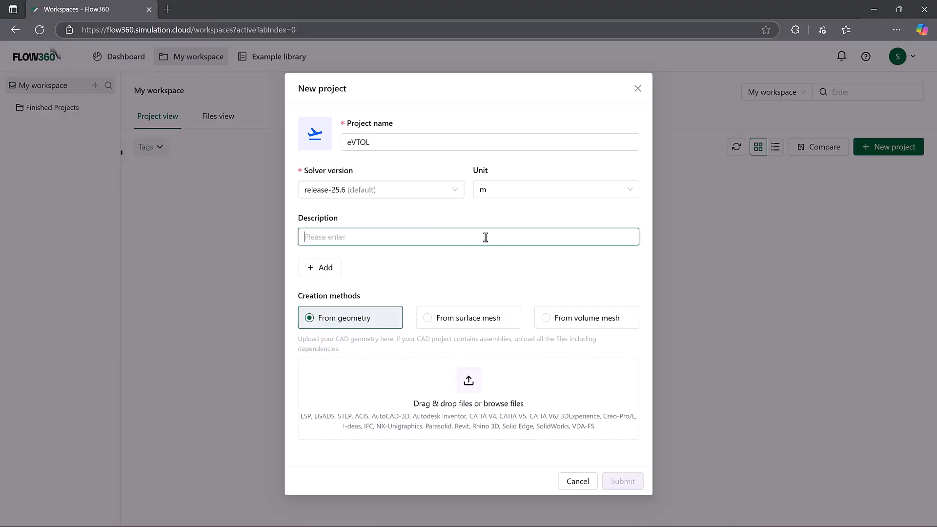
text(eVTOL External Aerodynamics)
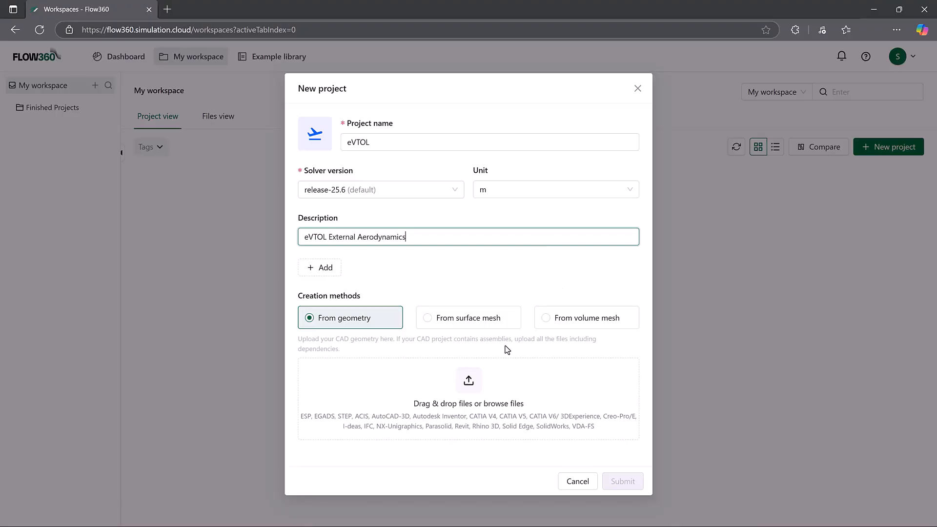
- Create the project from the geometry file airplane_colors_green4.csm and open it in the workbench
mouse_move(477, 400)
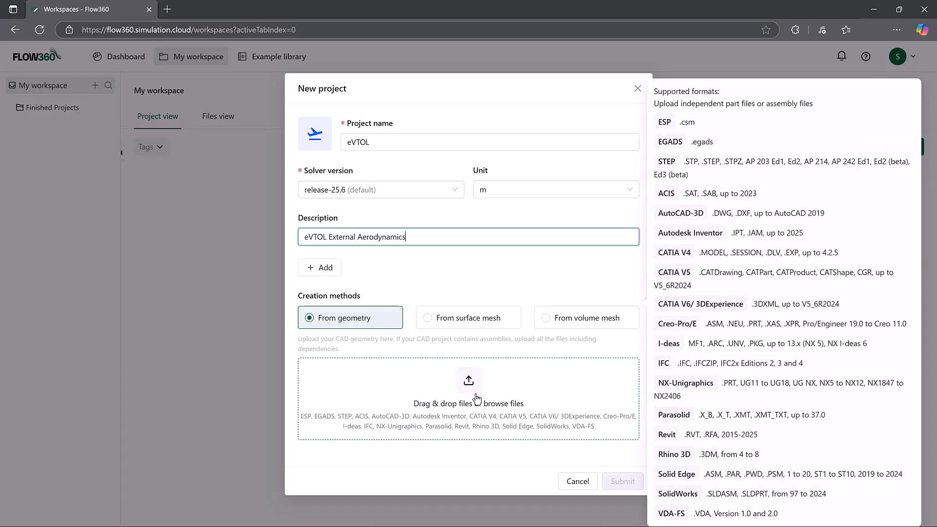
click(476, 400)
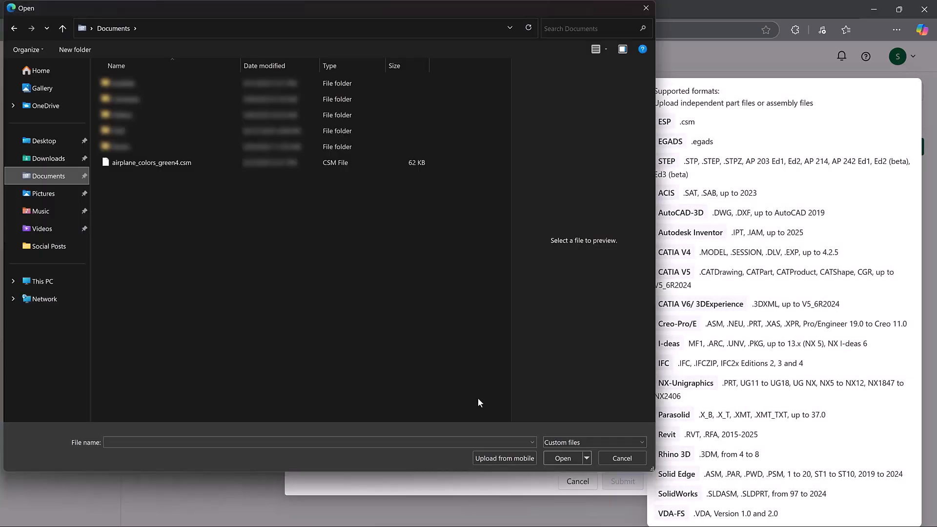
double_click(203, 162)
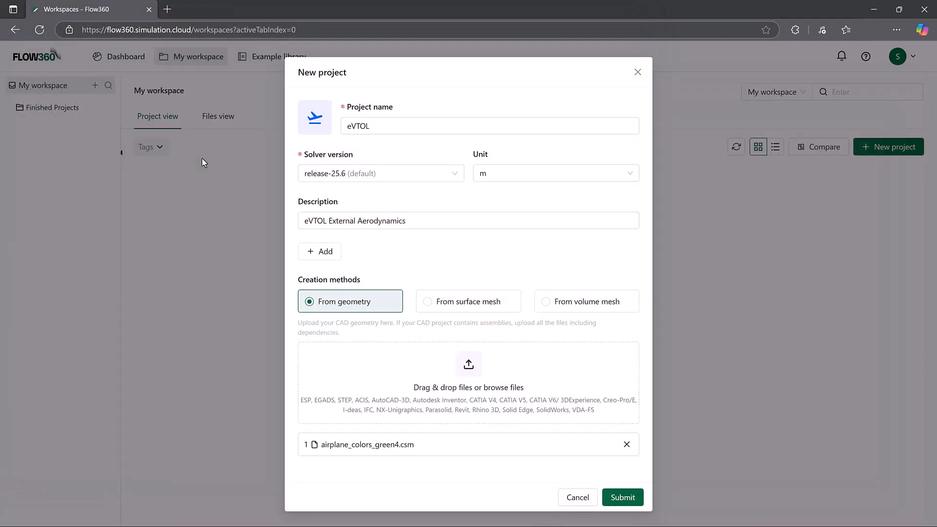
click(620, 503)
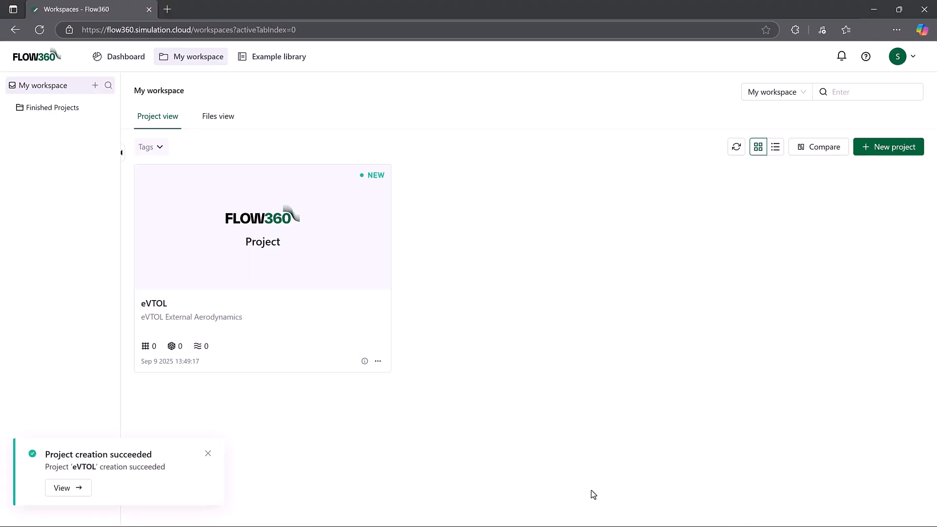
click(264, 234)
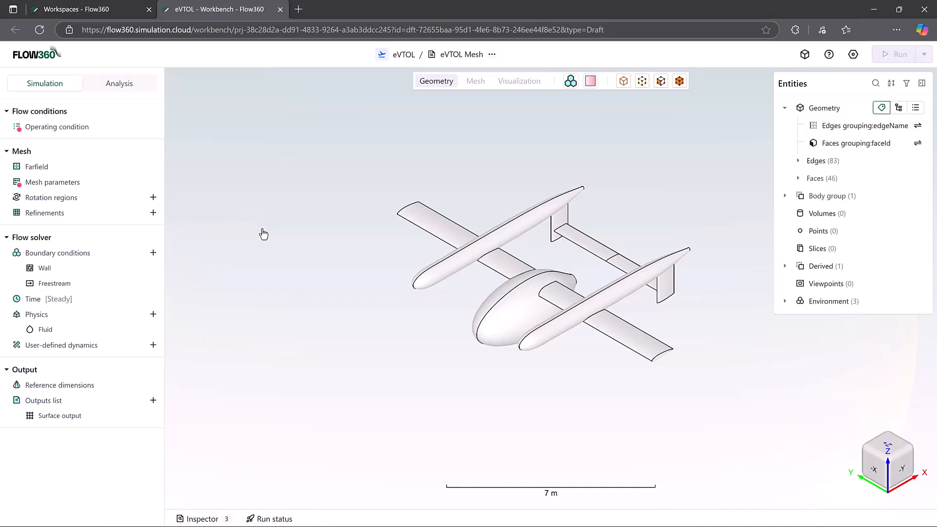
- Set the operating condition to a velocity magnitude of 100 m/s and an alpha angle of 6 degrees
click(97, 127)
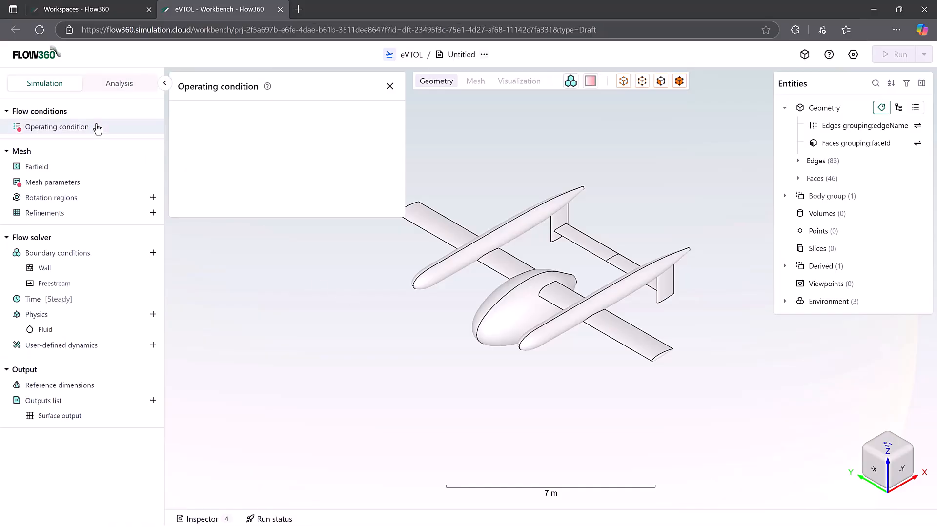
click(338, 169)
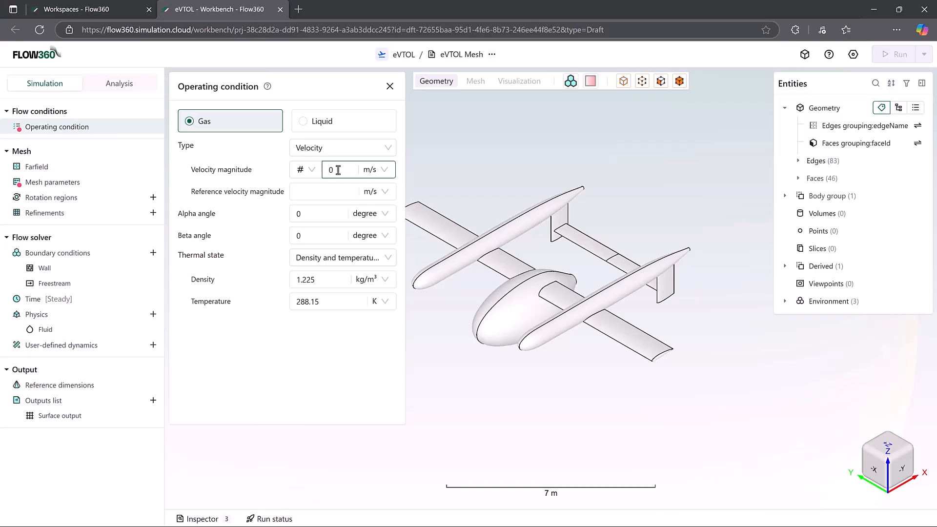
text(100)
click(336, 213)
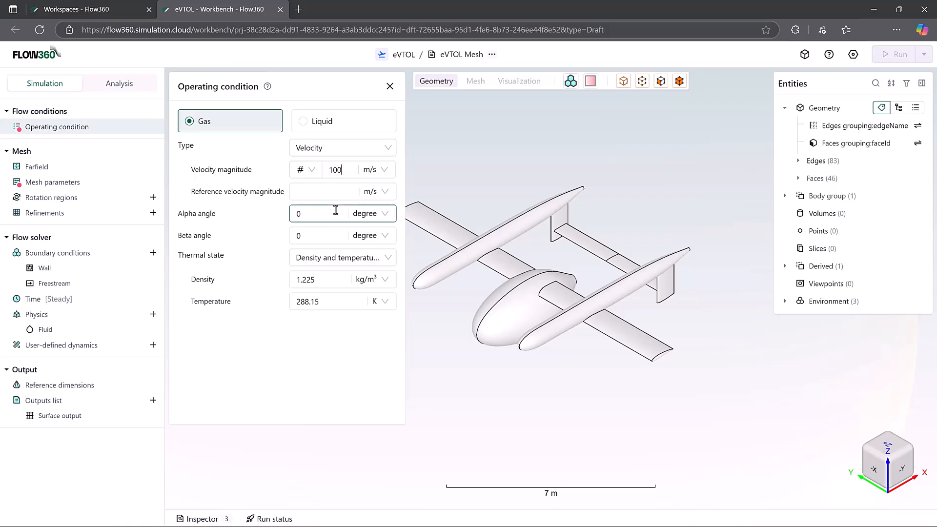
text(6)
- Examine the Farfield settings and the available farfield types, keeping Automated farfield
click(101, 174)
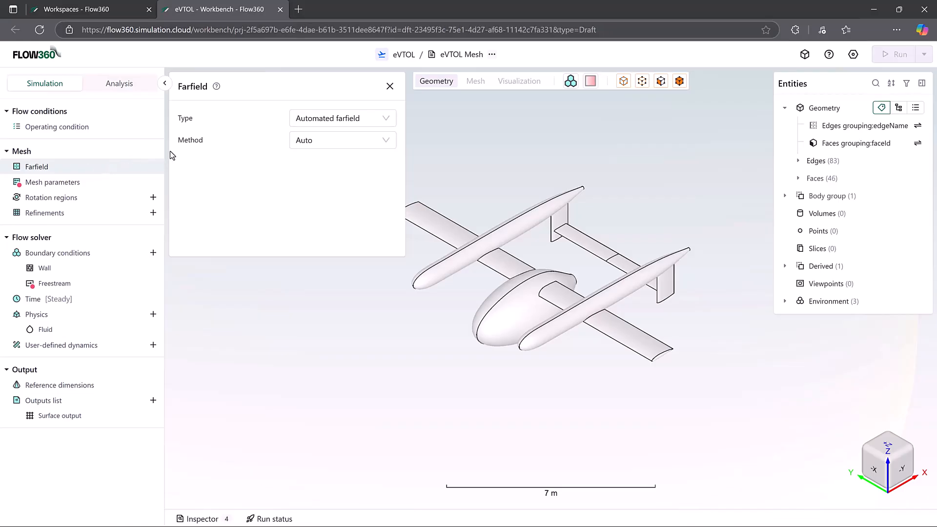
click(387, 118)
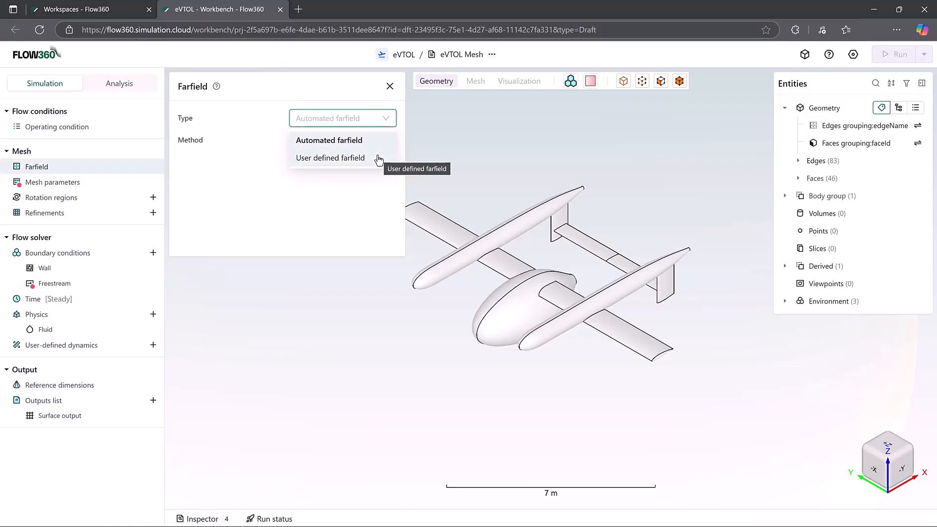
click(391, 120)
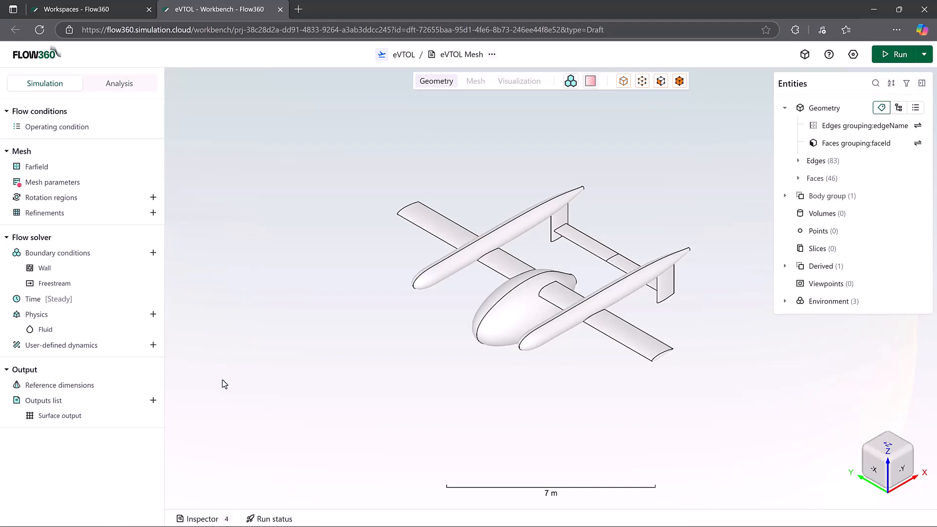
- Review the Meshing entries in the Inspector and close it
click(197, 519)
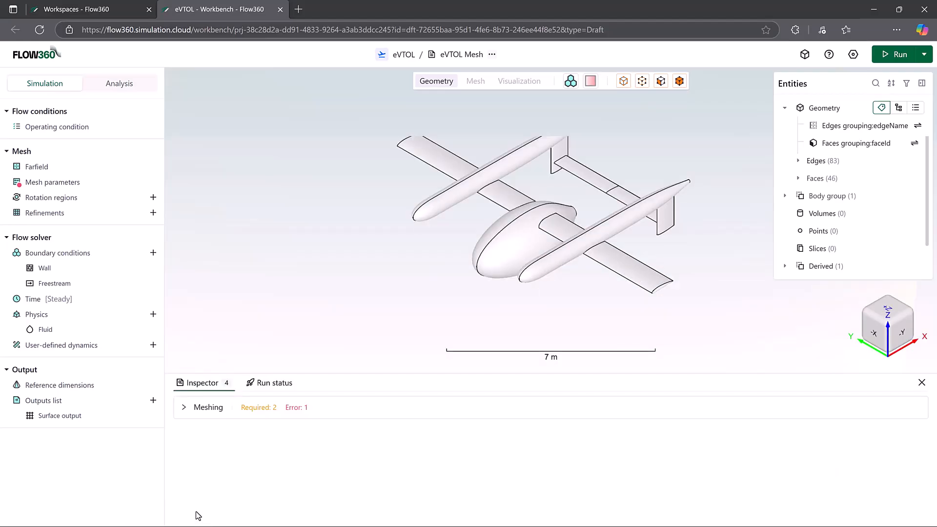
click(185, 408)
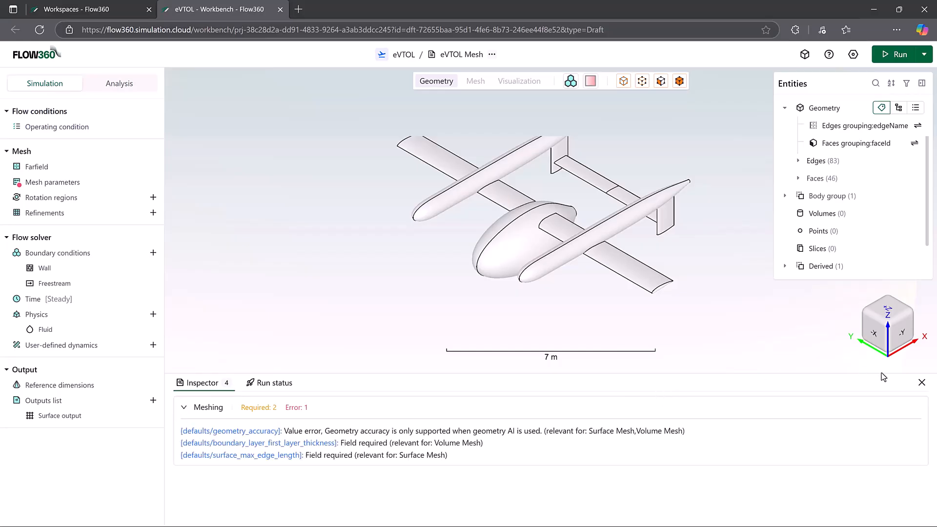
click(922, 382)
- Set the mesh parameters to a surface max edge length of 0.05 m and a boundary layer first layer thickness of 0.00005 m
click(104, 184)
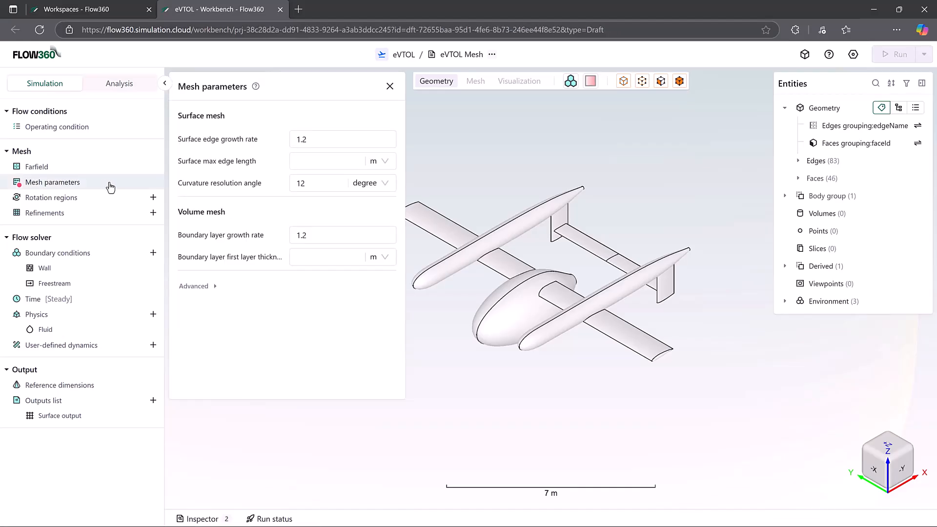
click(329, 161)
text(0.)
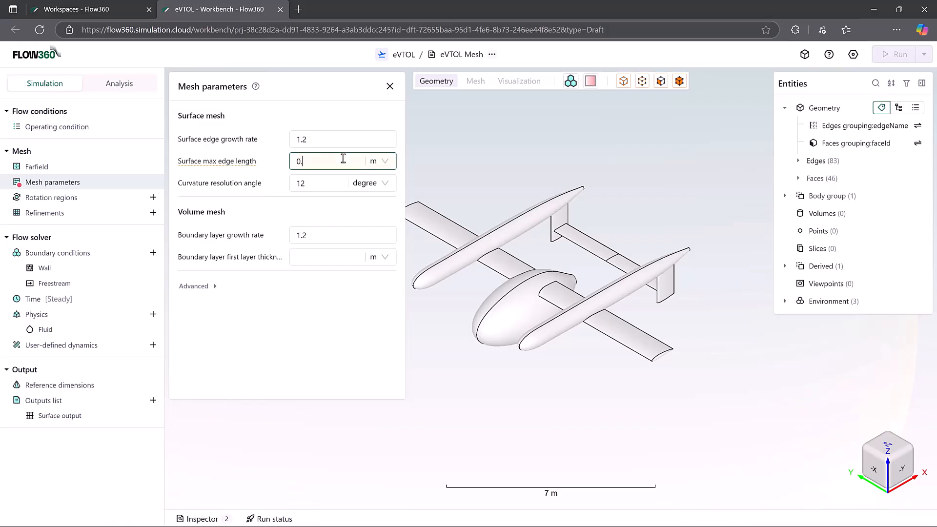
text(05)
click(342, 233)
click(335, 257)
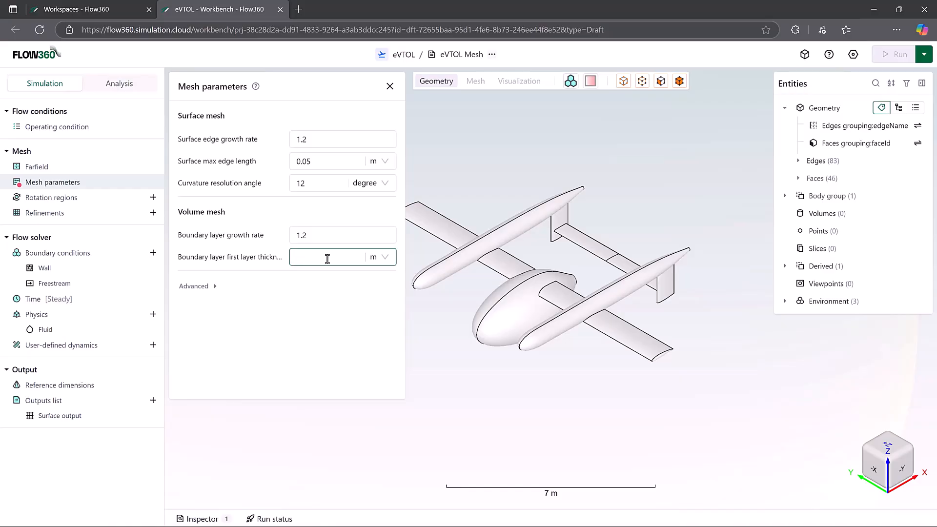
text(0.00005)
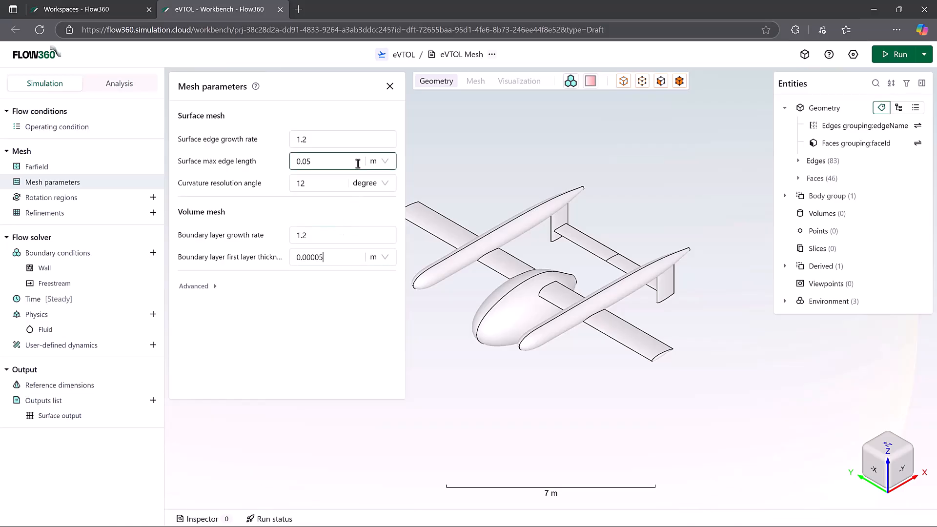
click(389, 86)
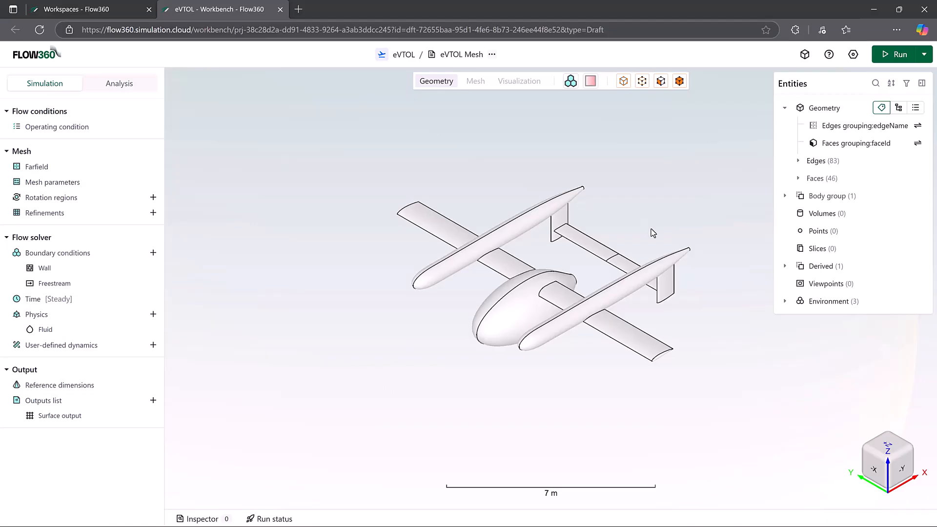
- Add a box volume centred at X 5, Y 0, Z -0.5 m
click(919, 215)
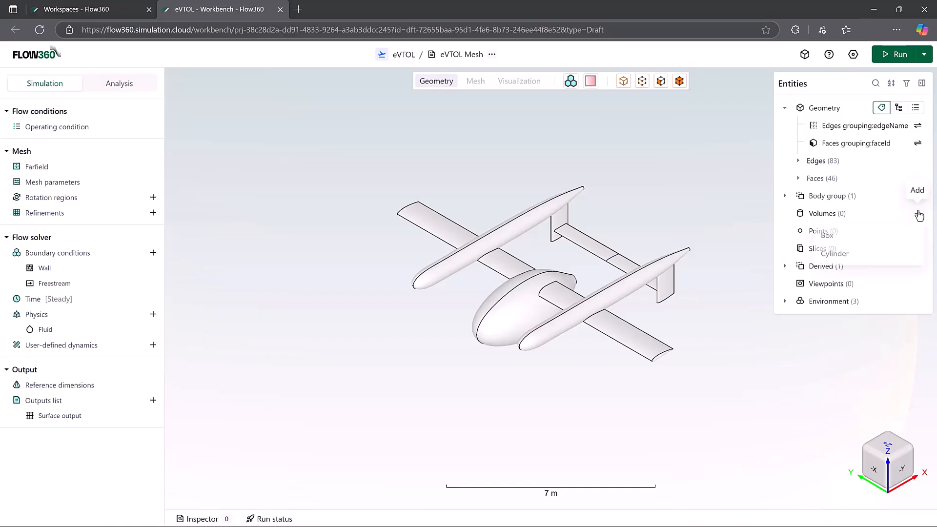
click(881, 236)
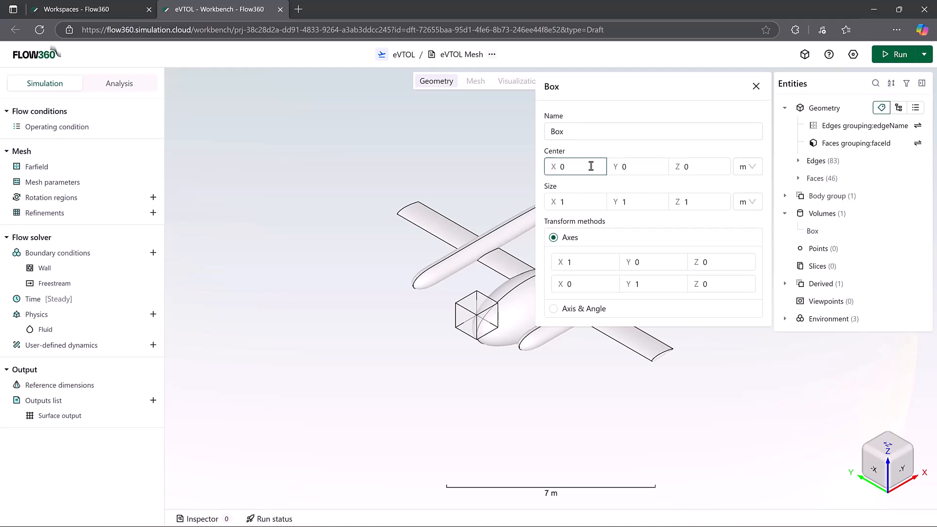
key(BackSpace)
text(5)
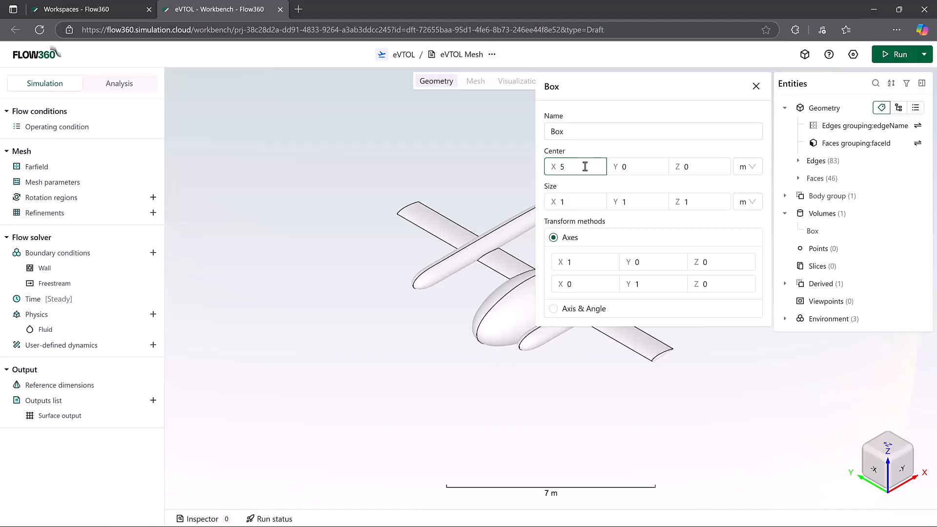
key(Tab)
key(Tab)
key(BackSpace)
text(-0.5)
- Set the box volume's size to 12 m in X, 14 m in Y and 4 m in Z, and close its settings
text(2)
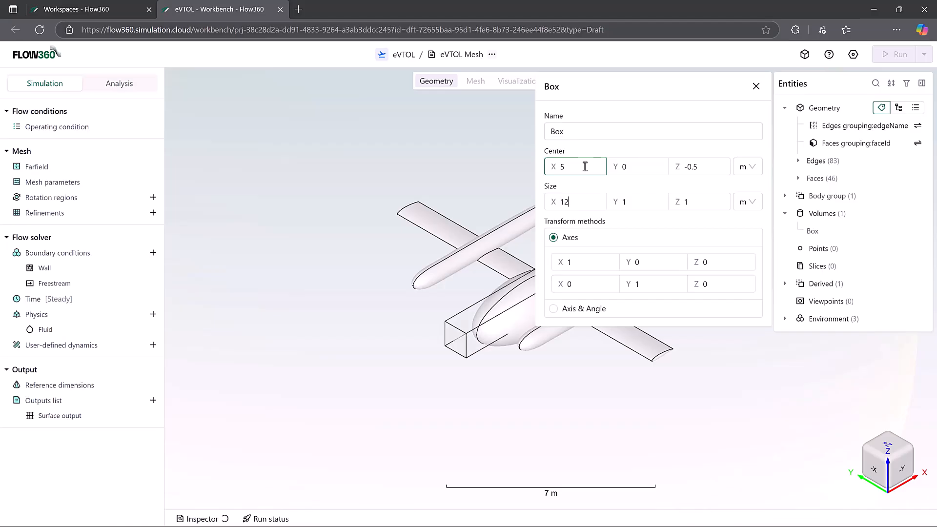
key(Tab)
text(4)
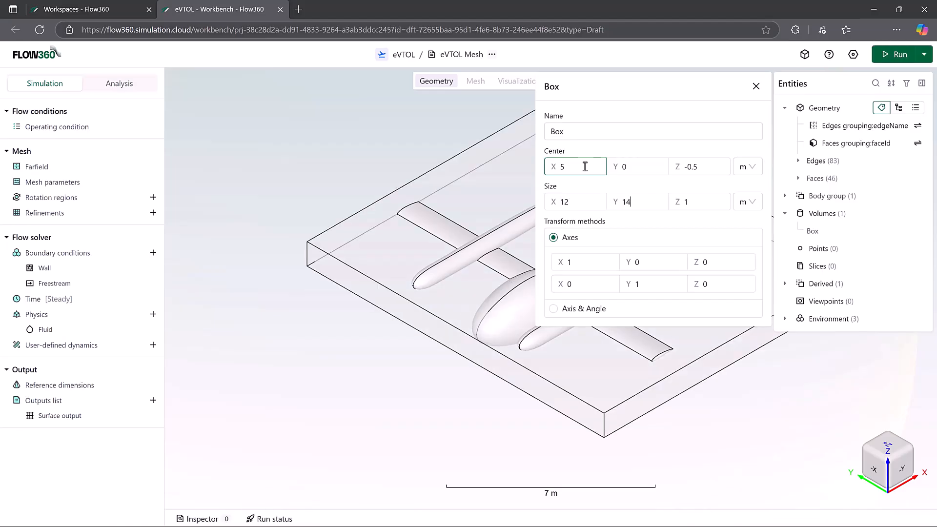
key(Tab)
key(BackSpace)
text(4)
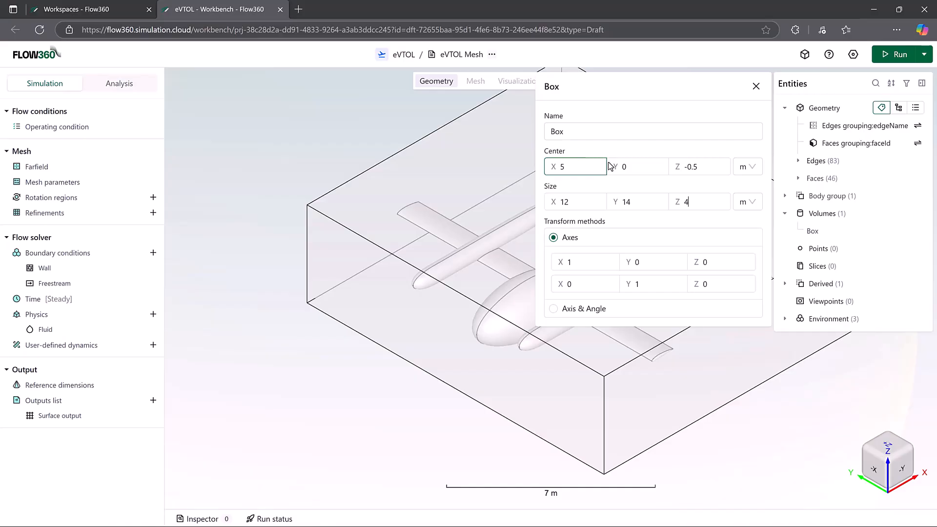
click(757, 88)
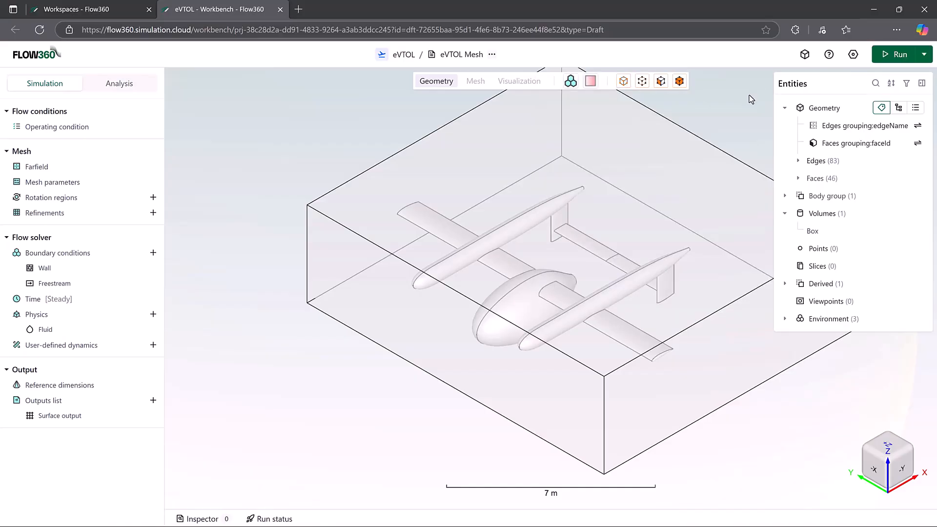
- Add a uniform refinement with 0.05 m spacing and assign the box volume to it
right_click(750, 97)
click(767, 133)
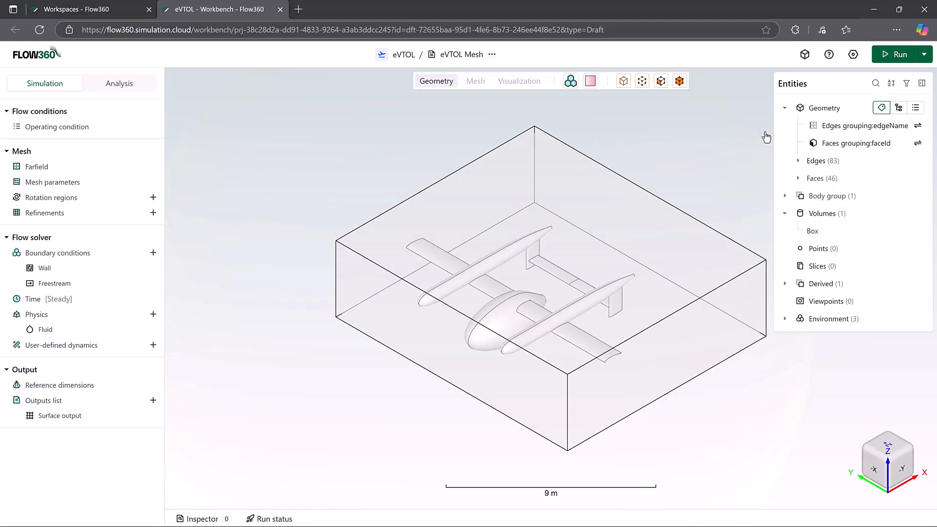
click(922, 84)
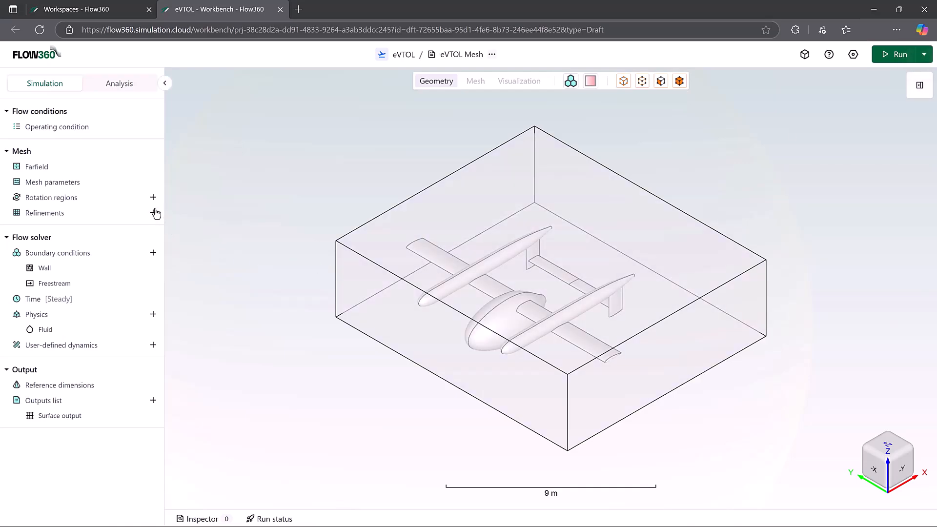
click(153, 213)
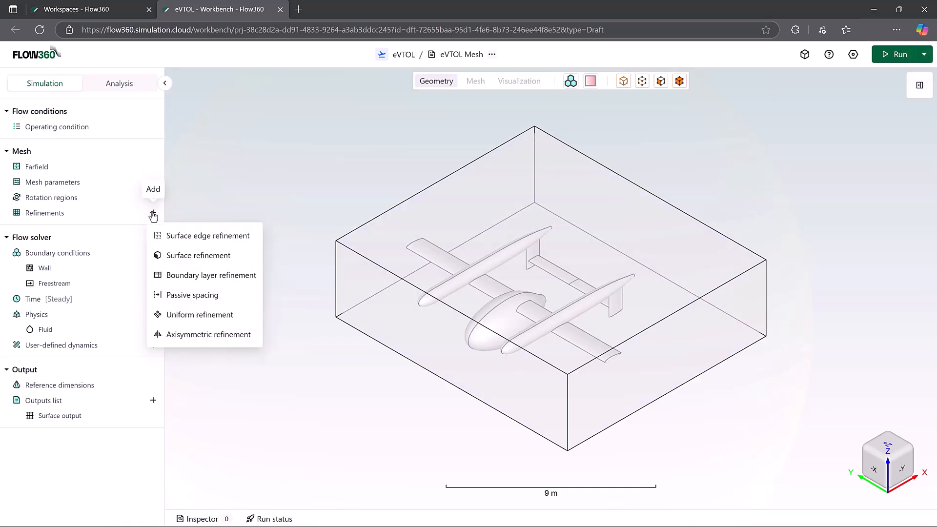
click(189, 315)
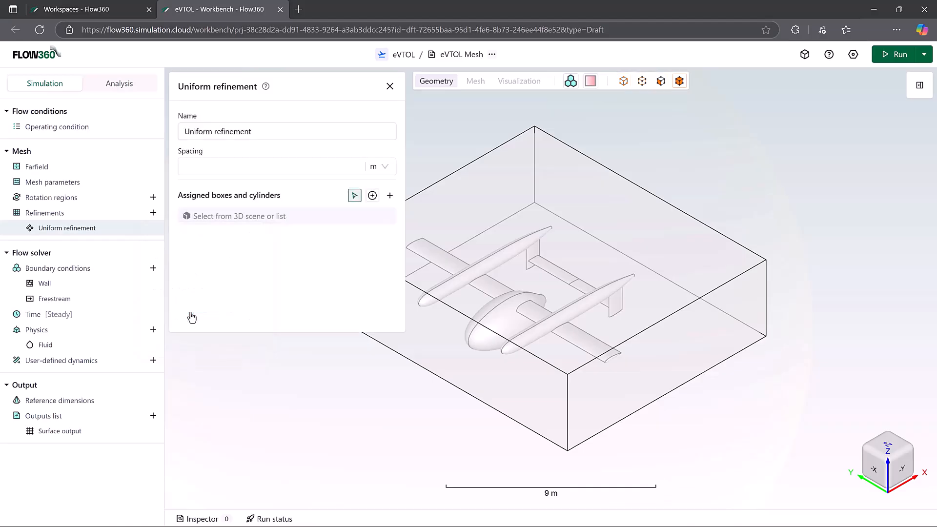
click(284, 171)
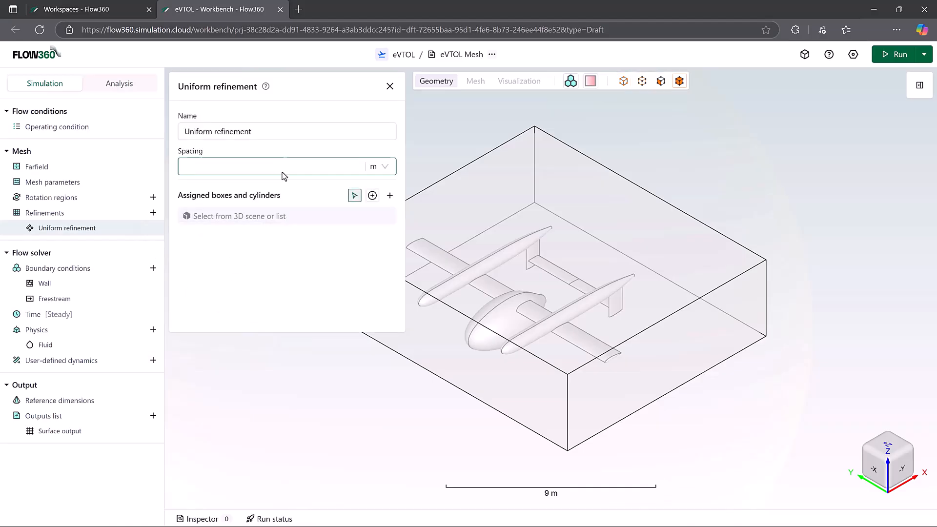
text(0.0)
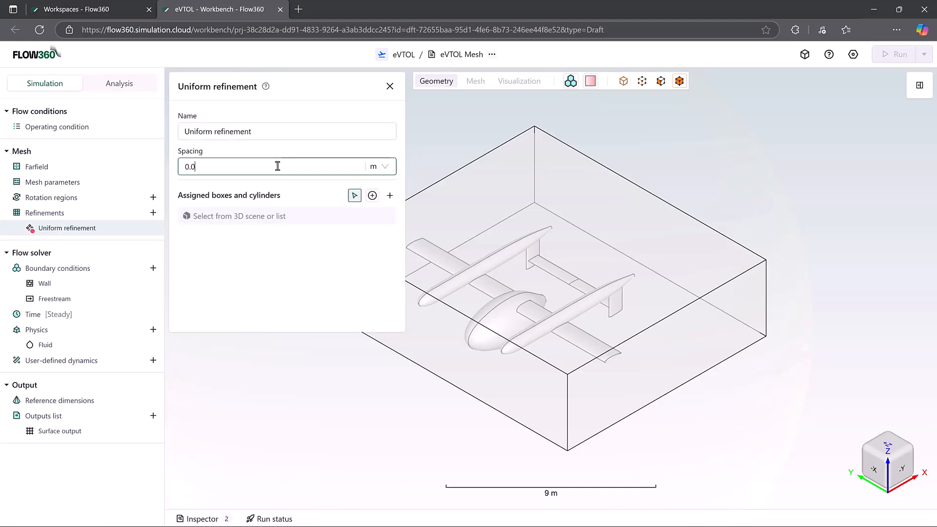
text(5)
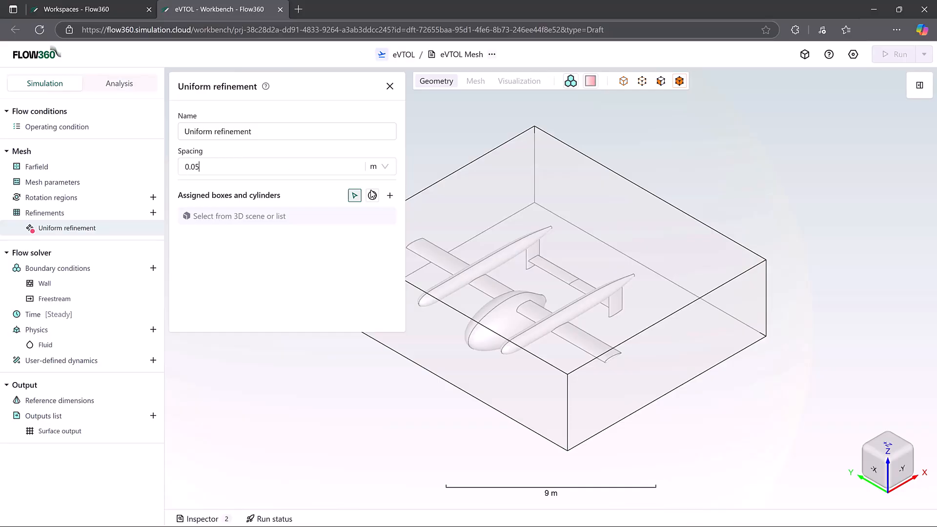
click(390, 195)
click(396, 257)
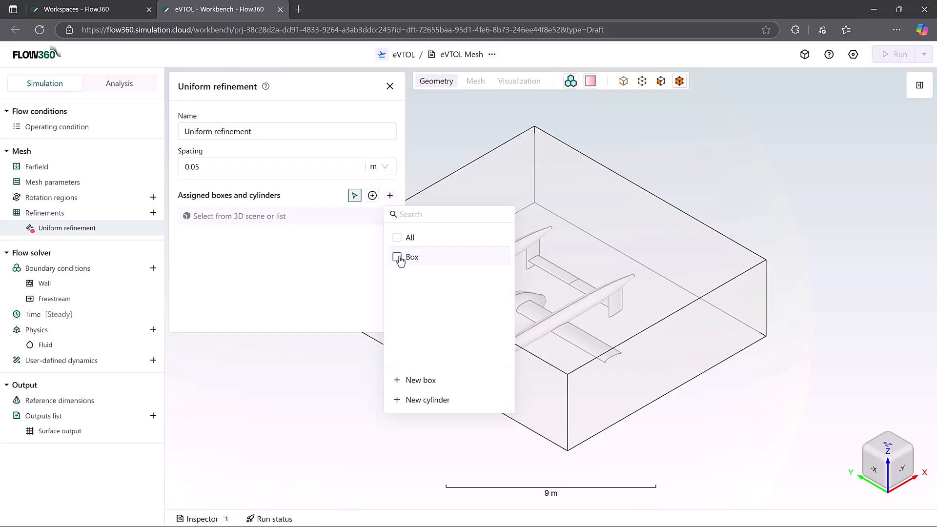
click(390, 87)
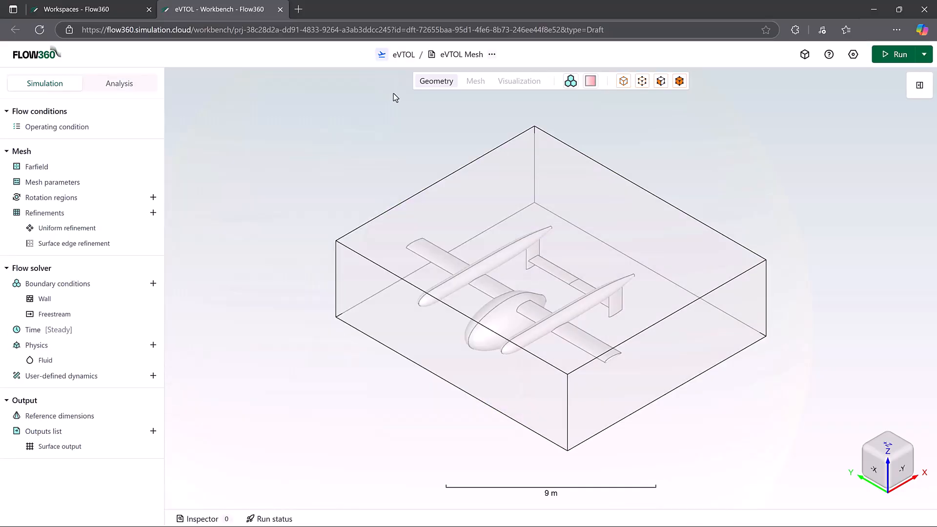
- Run the eVTOL Mesh case up to the volume mesh
click(924, 54)
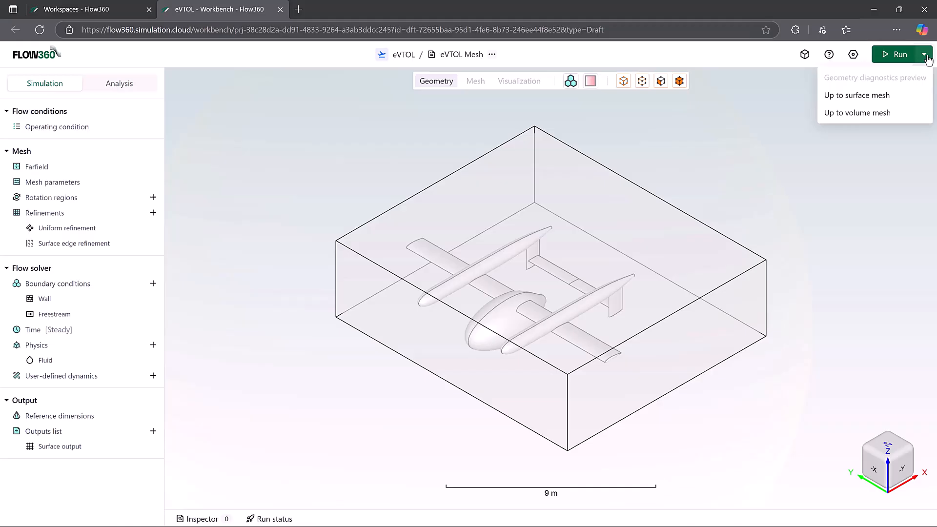
click(907, 114)
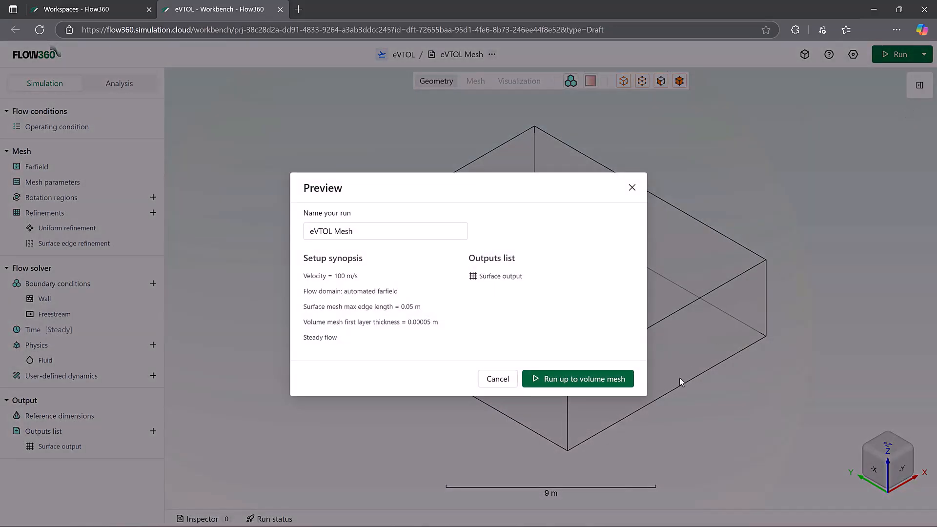
click(602, 380)
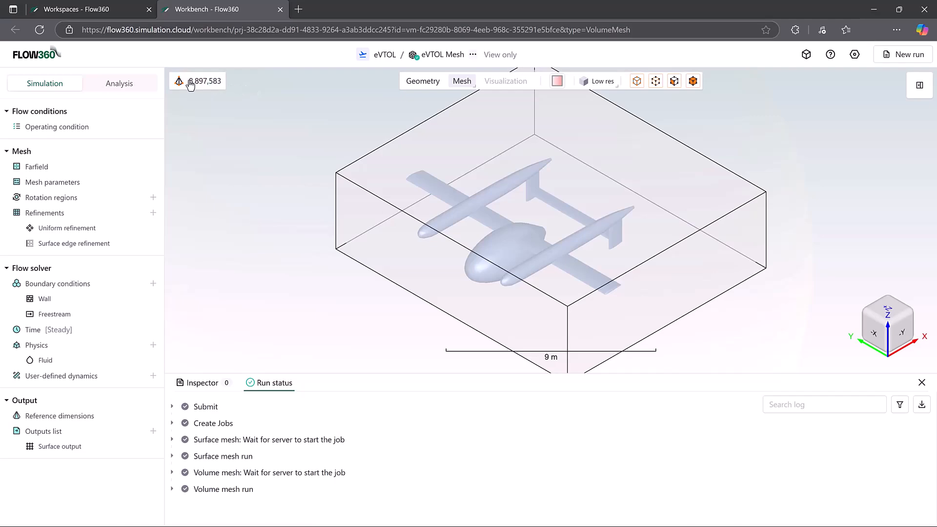
- Examine the volume mesh metrics, including the first boundary face's statistics, the fluid zone's volumetric statistics and the visualization previews
click(191, 82)
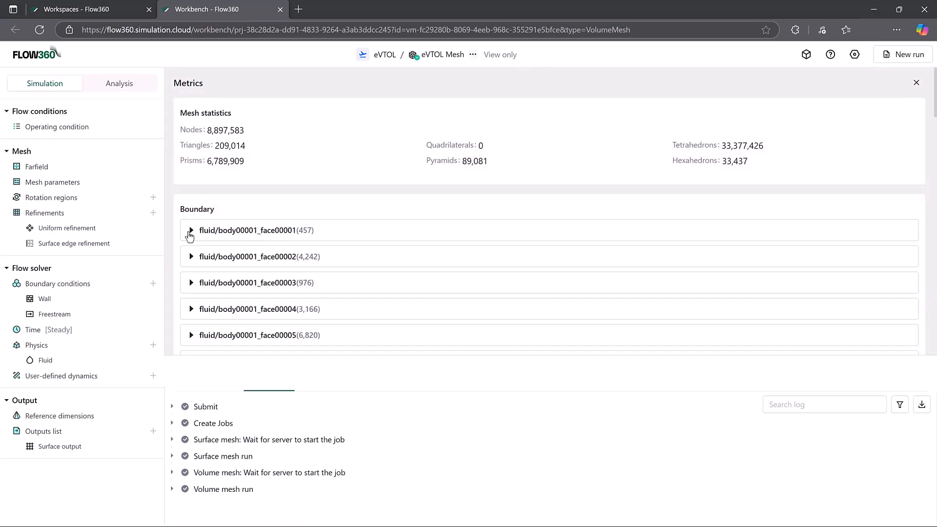
click(191, 231)
scroll(190, 236, down, 1)
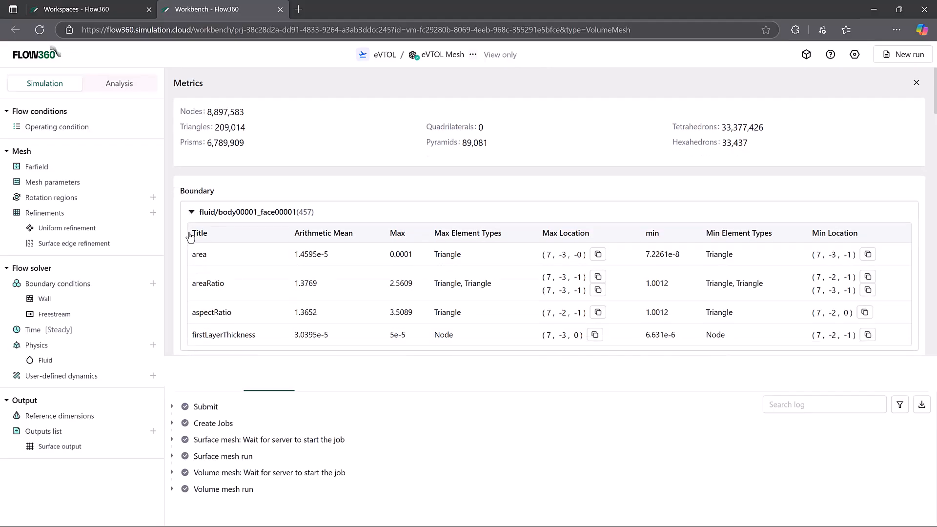
scroll(189, 229, down, 7)
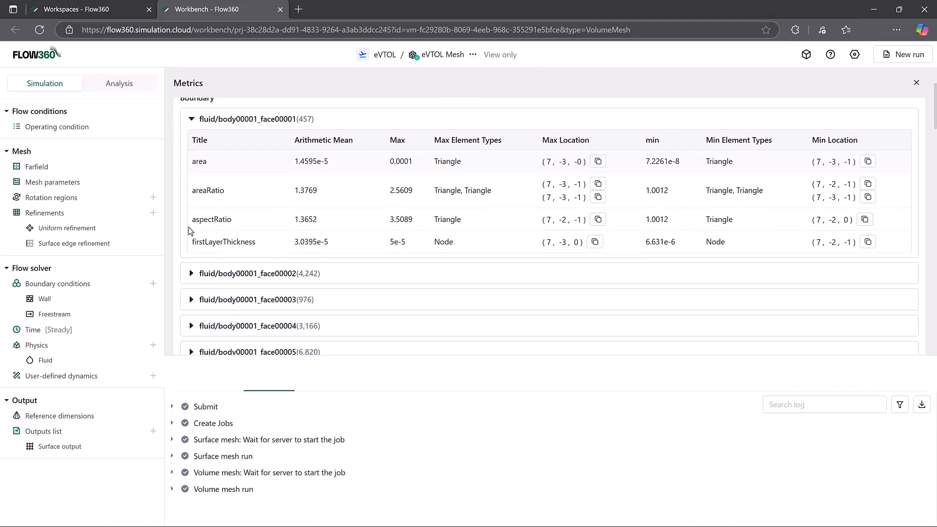
scroll(190, 230, down, 10)
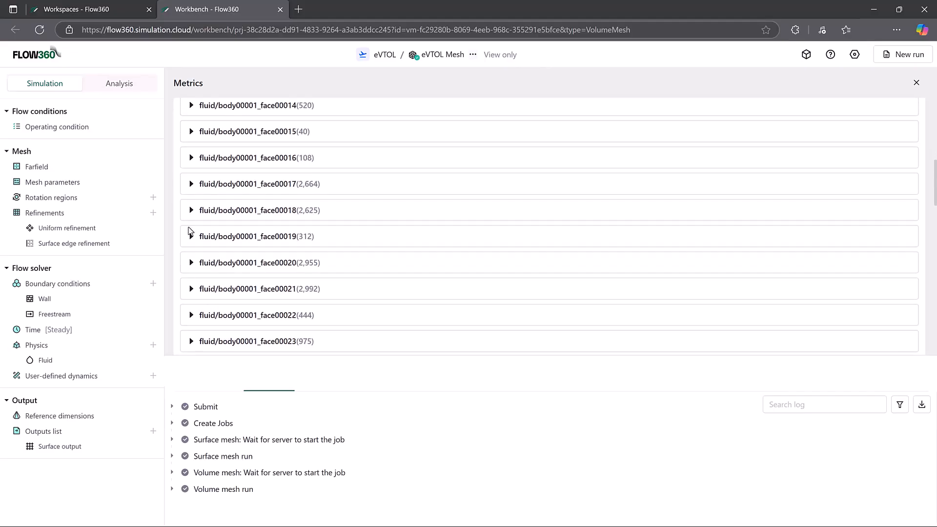
scroll(190, 231, down, 12)
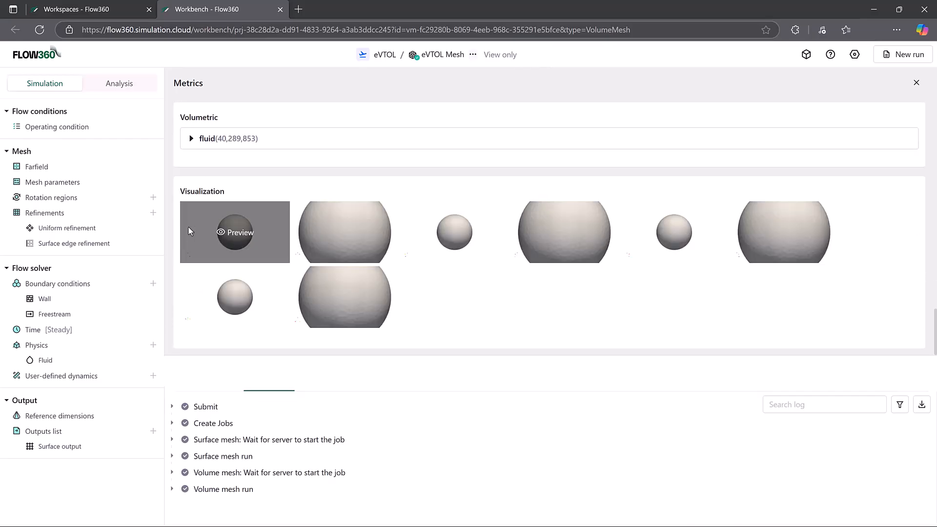
click(191, 139)
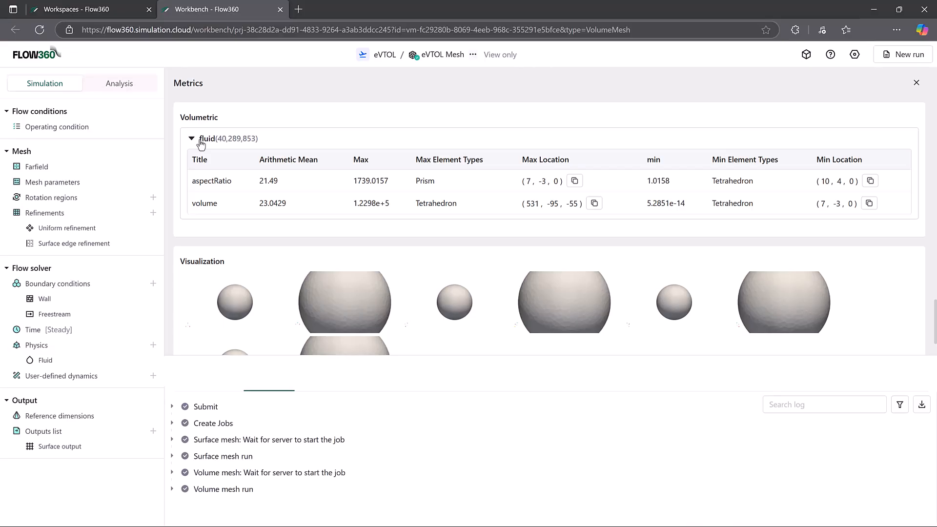
click(916, 84)
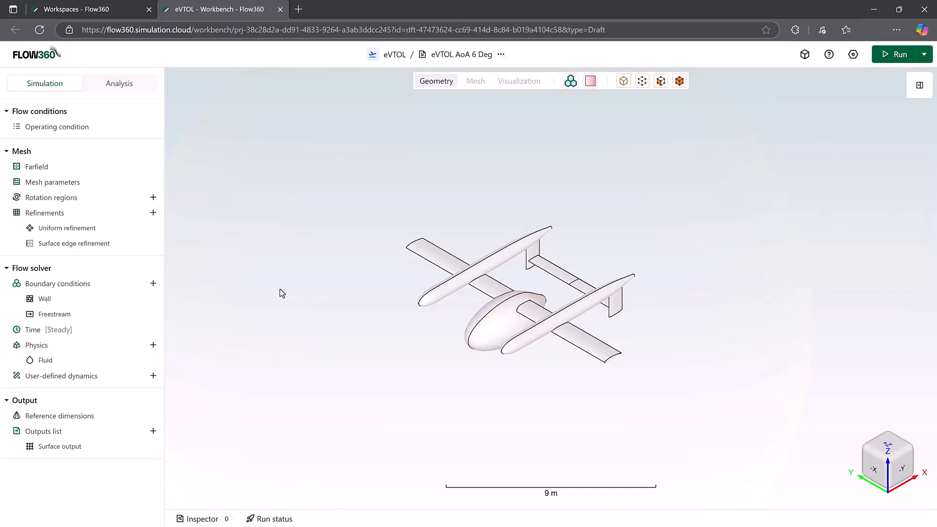
- Review the Wall and Freestream boundary conditions, the steady time stepping with its advanced CFL options, and the Fluid physics settings
click(76, 303)
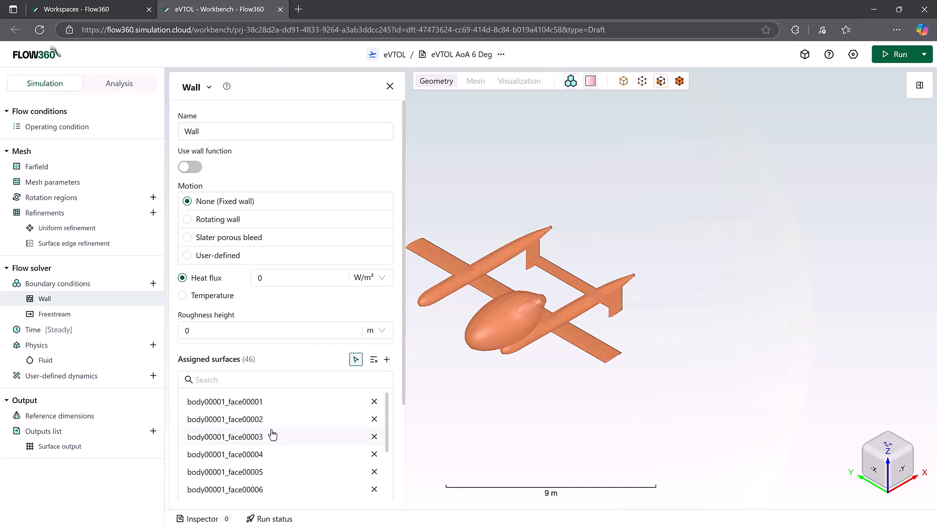
click(80, 314)
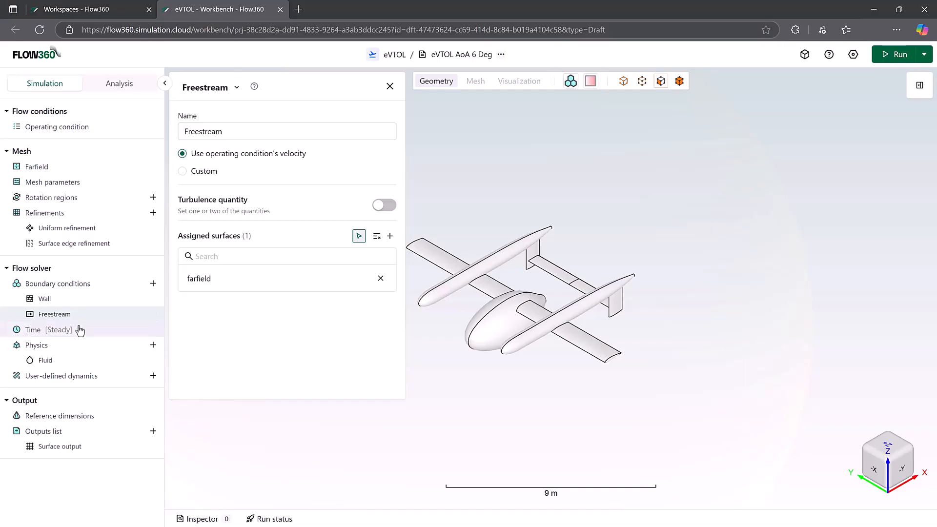
click(80, 330)
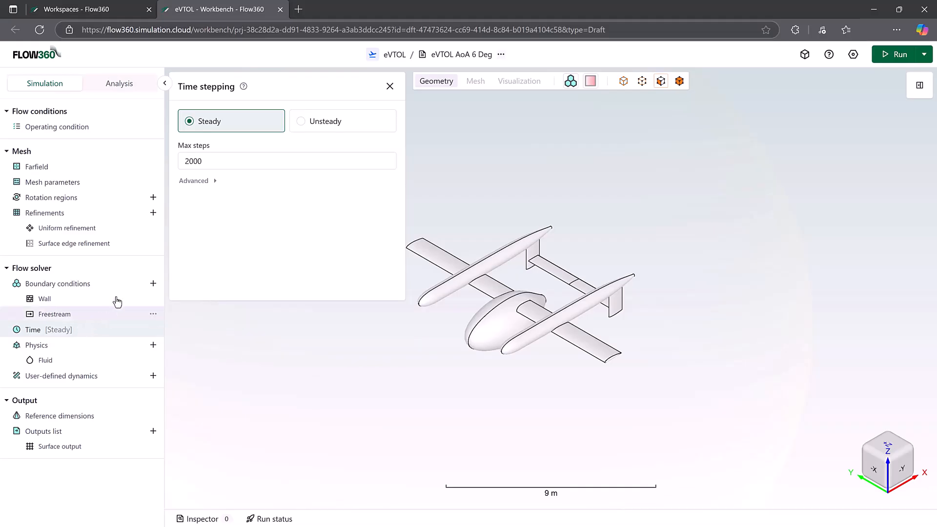
click(215, 182)
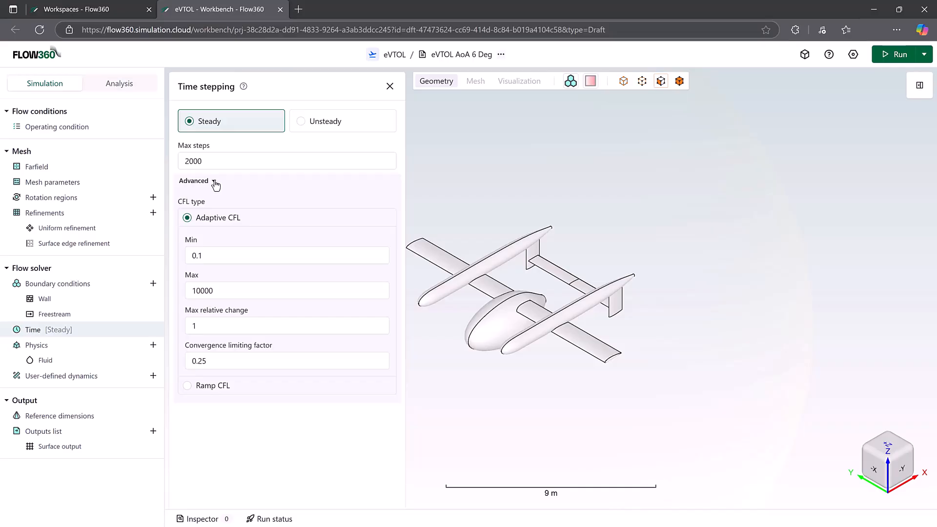
click(84, 364)
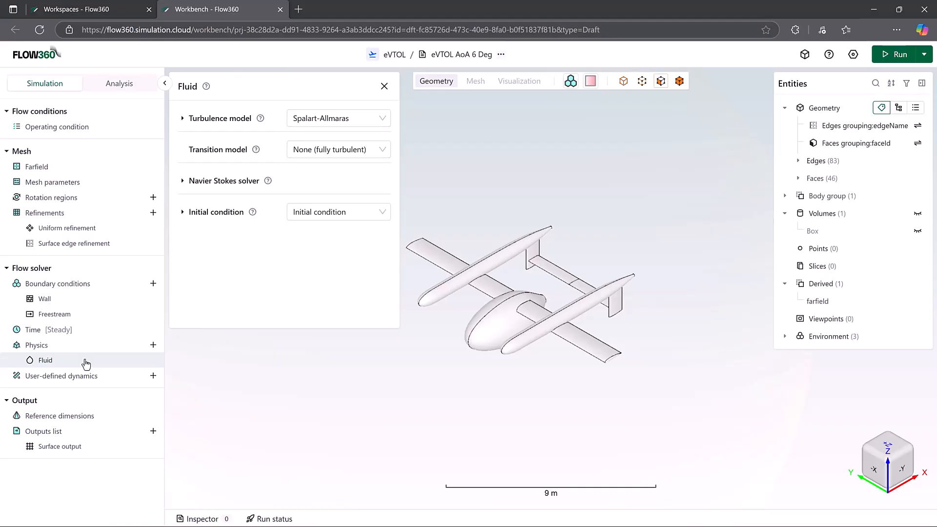
- Set the reference dimensions to a moment length of 1.4 m in X, Y and Z and an area of 16.8 m²
click(89, 416)
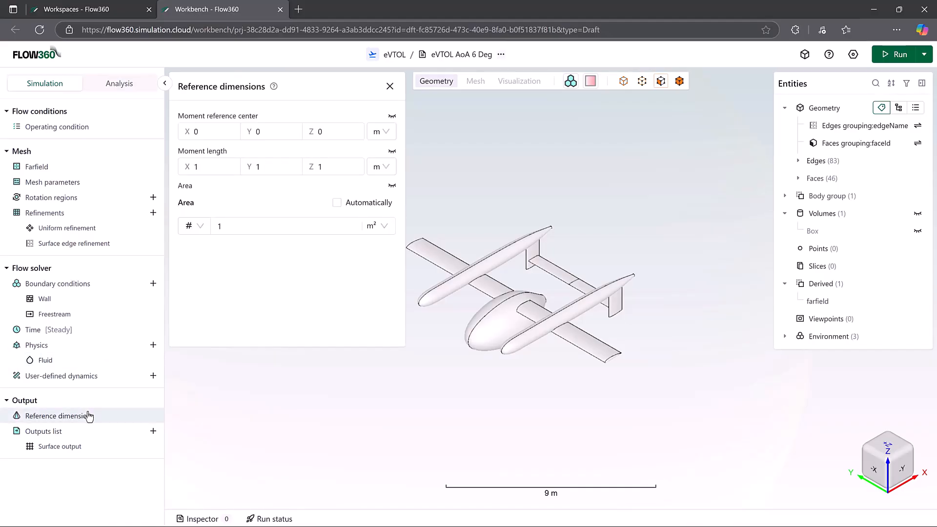
click(216, 164)
text(.4)
key(Tab)
text(1.4)
key(Tab)
text(1.4)
key(Tab)
key(Tab)
key(Tab)
text(6.8)
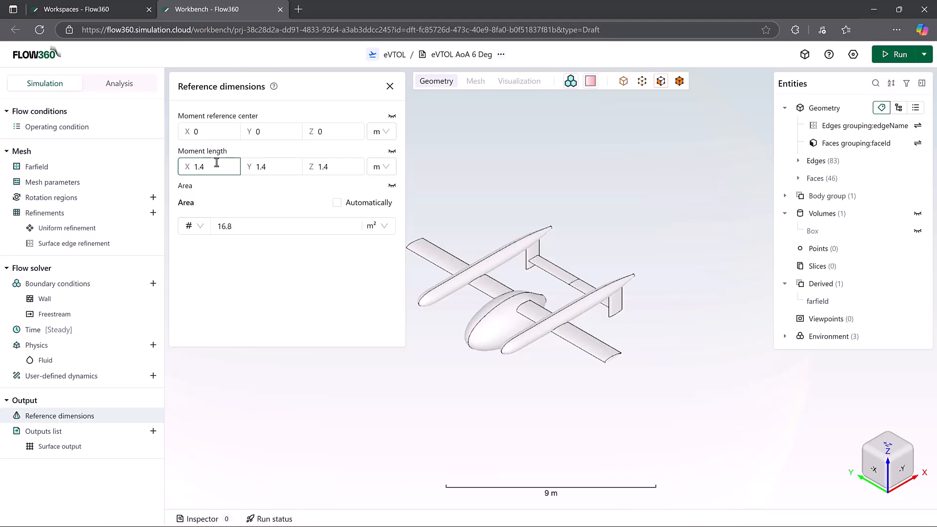
- Review the Surface output settings with their fields and assigned surfaces, and the output types available to add
click(87, 447)
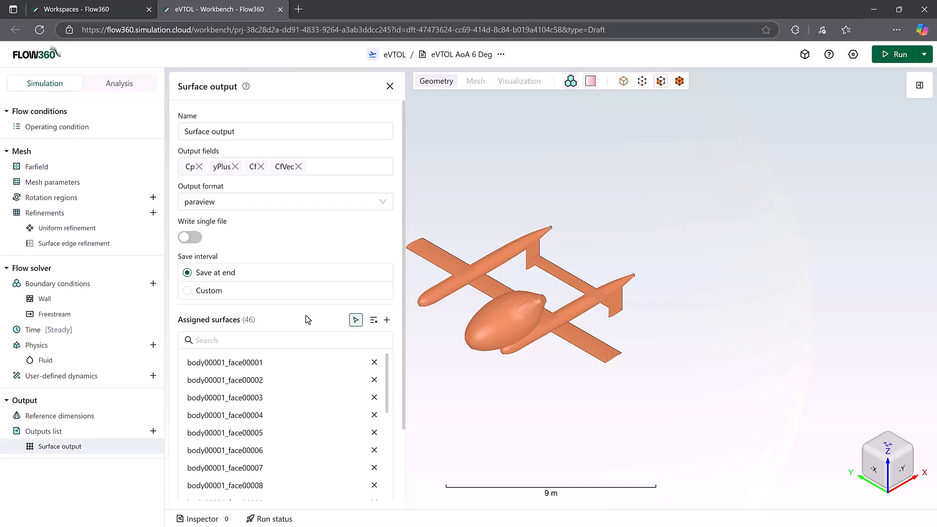
click(153, 431)
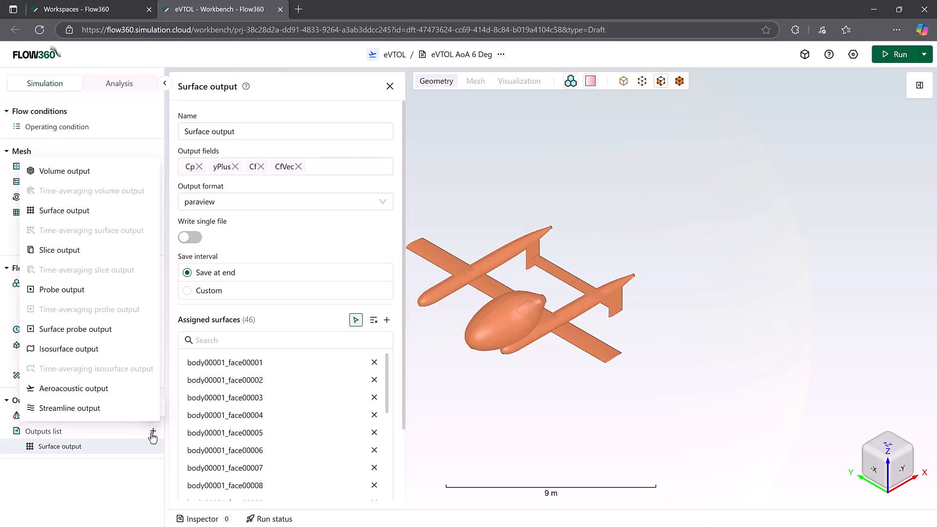
click(152, 433)
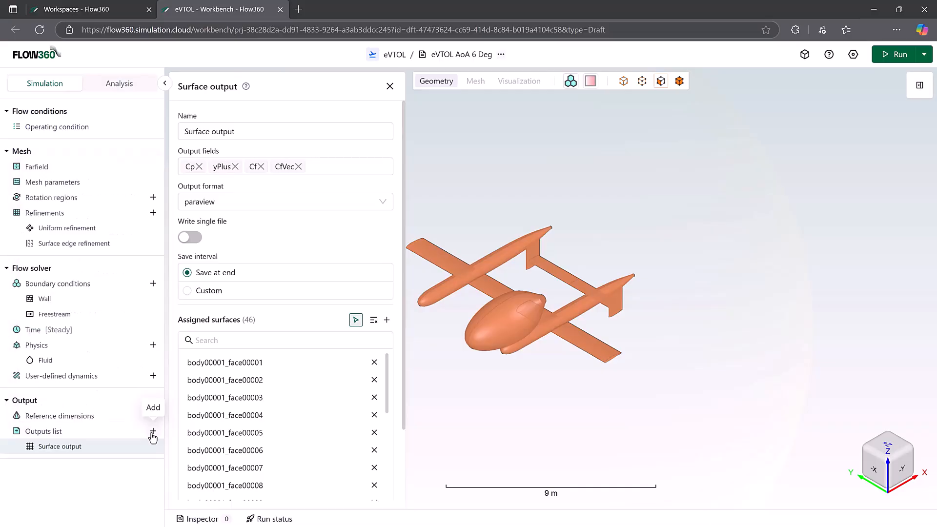
click(388, 87)
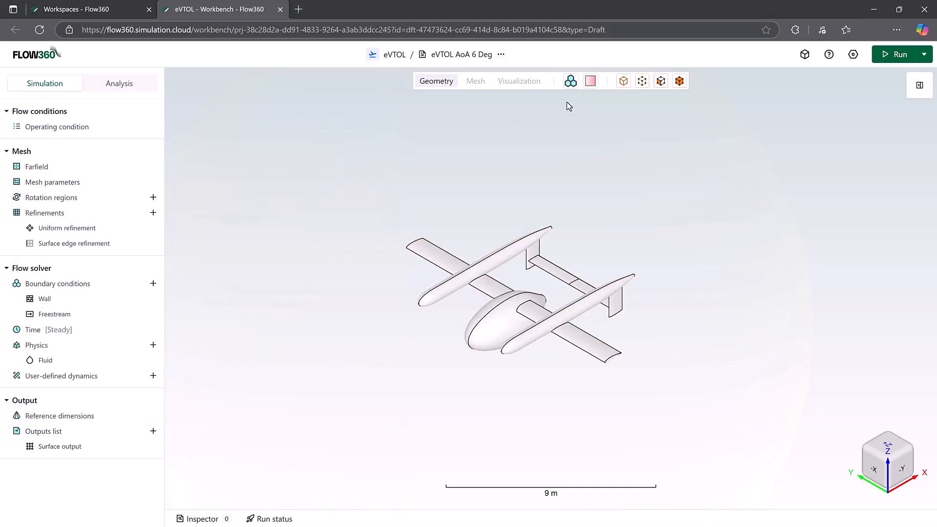
- Run the solver case named eVTOL AoA 6 Deg and dismiss the run status log
click(887, 54)
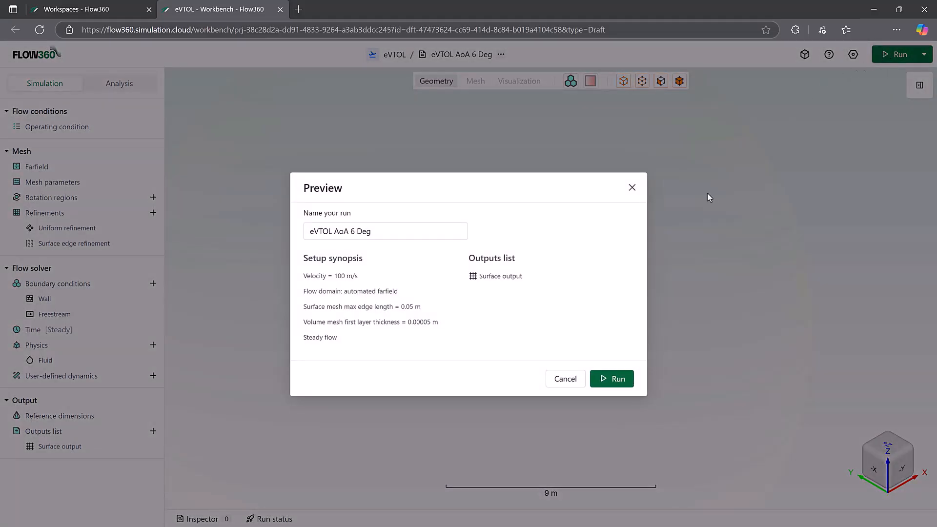
click(615, 379)
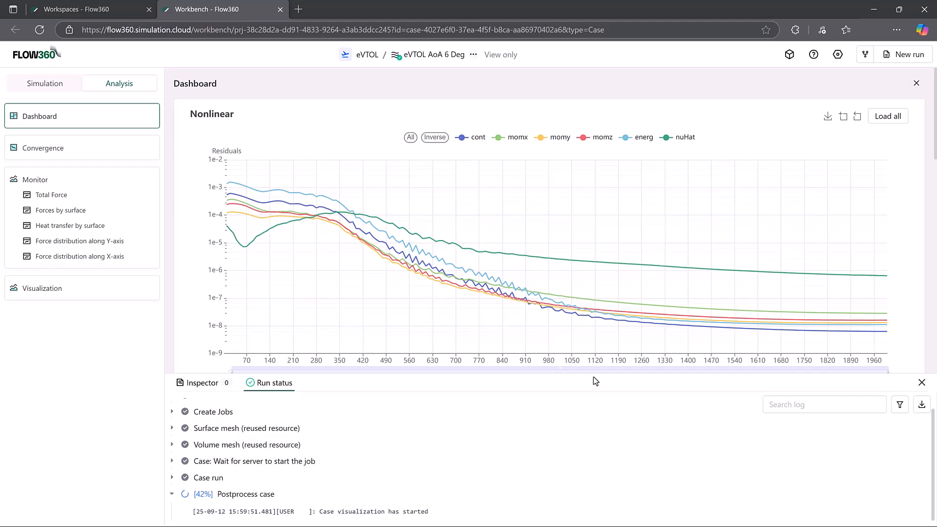
click(921, 383)
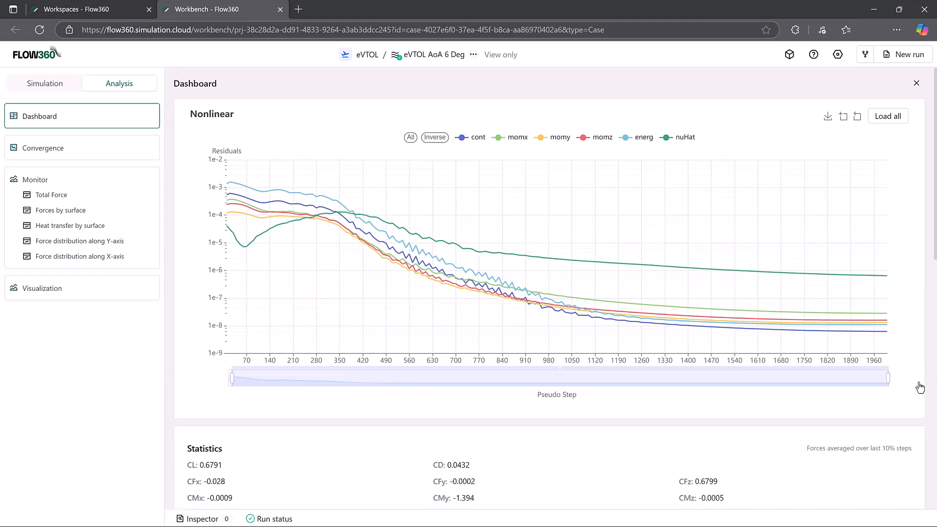
- Examine the case's dashboard statistics, force and moment coefficient plots, nonlinear convergence history and the monitored forces by surface
scroll(920, 387, down, 3)
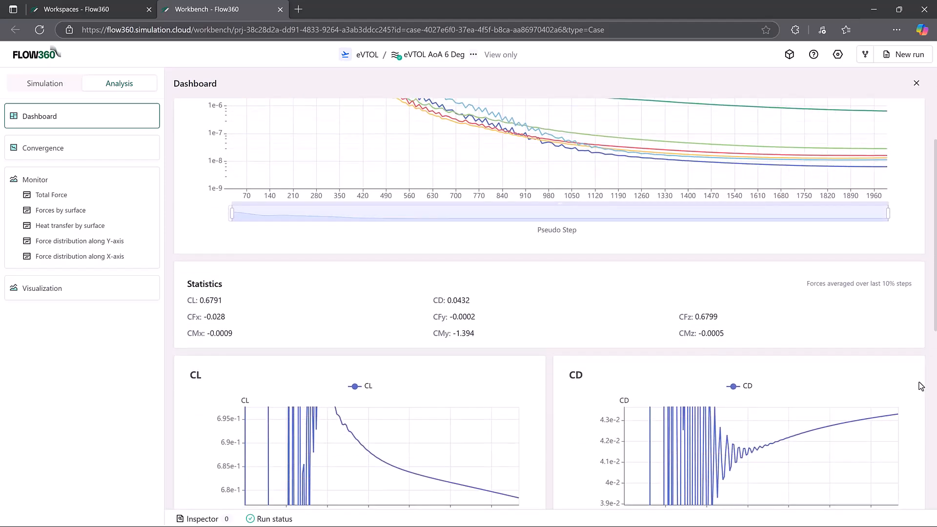
scroll(921, 387, down, 3)
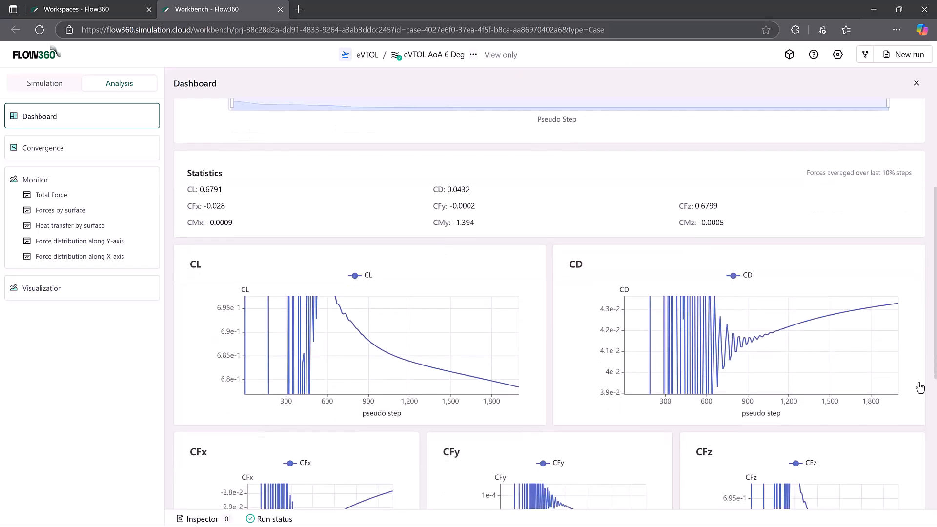
scroll(920, 387, down, 1)
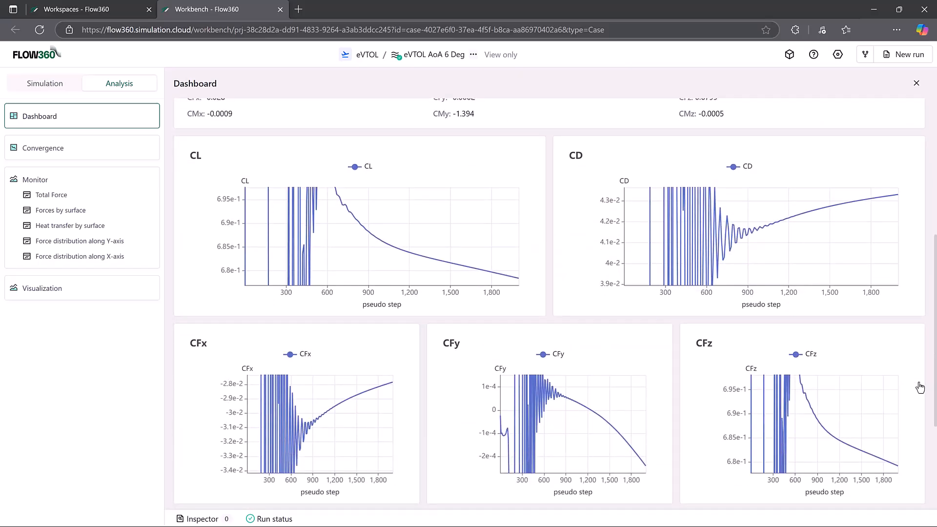
scroll(920, 387, down, 3)
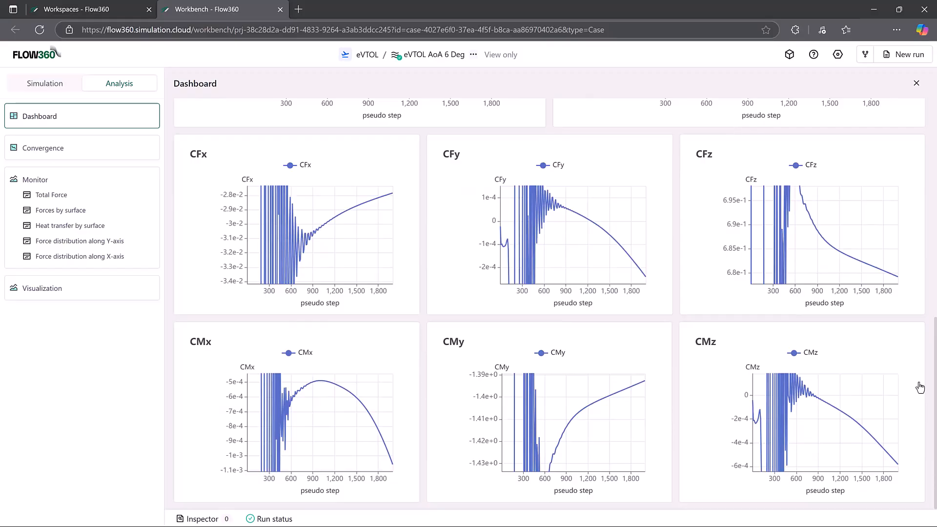
click(120, 153)
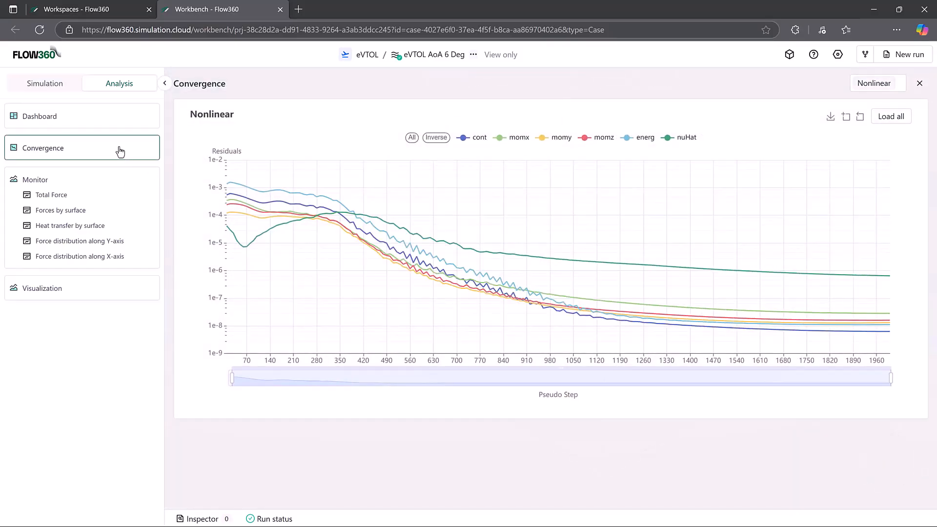
click(111, 196)
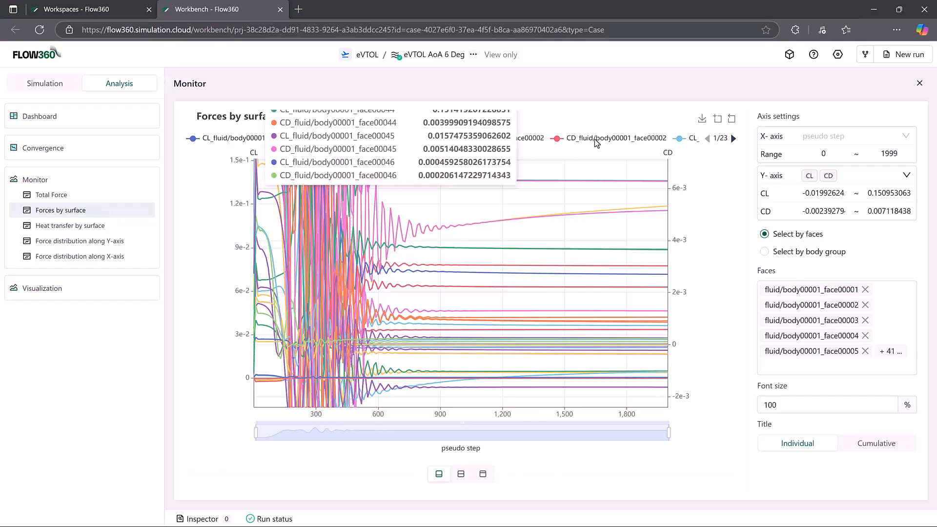
click(919, 86)
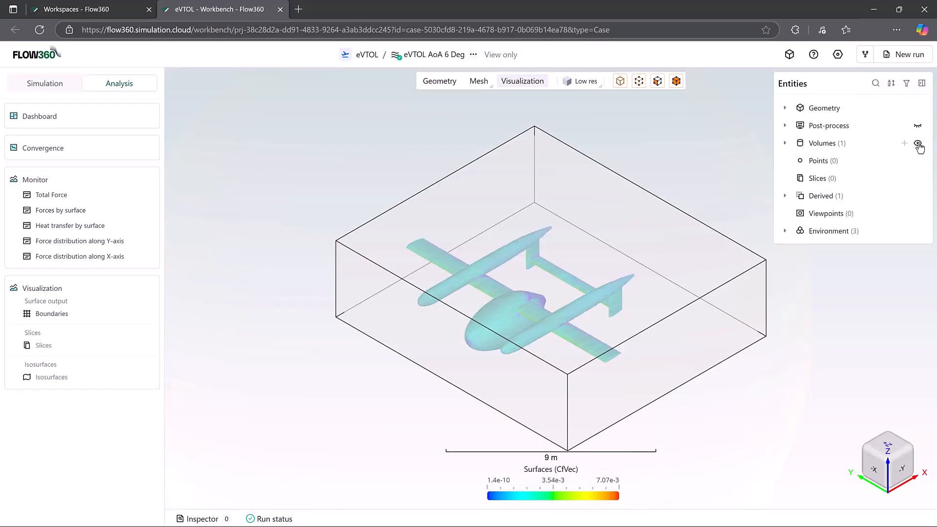
- Hide the volumes and briefly preview the y-slice through the moment center from the post-process entities
click(918, 144)
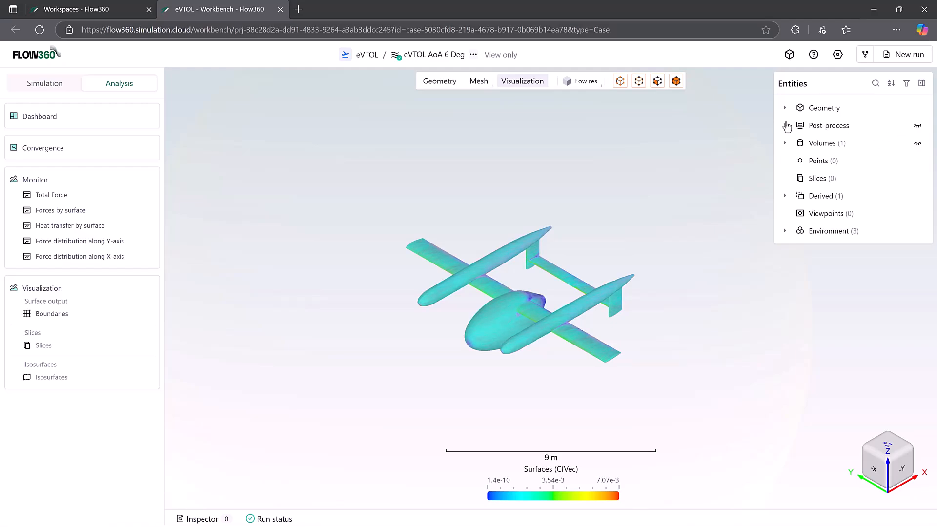
click(785, 125)
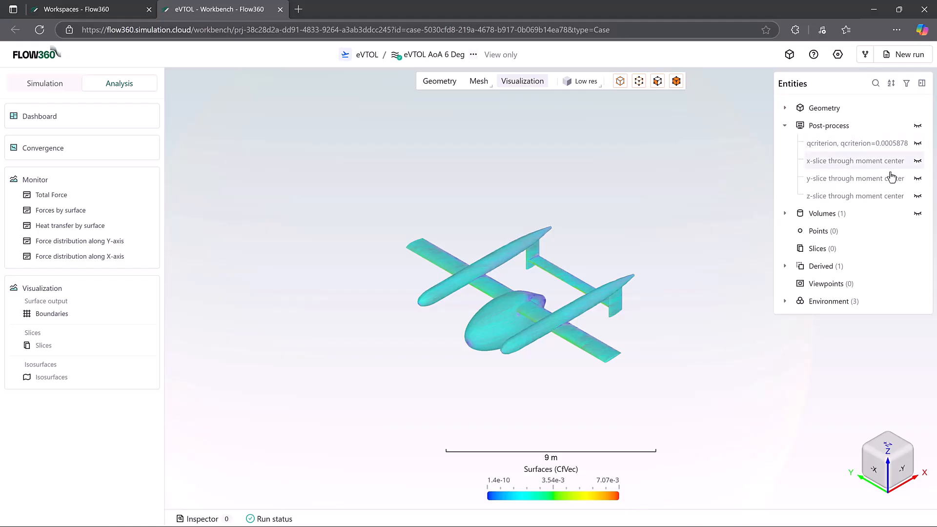
click(918, 180)
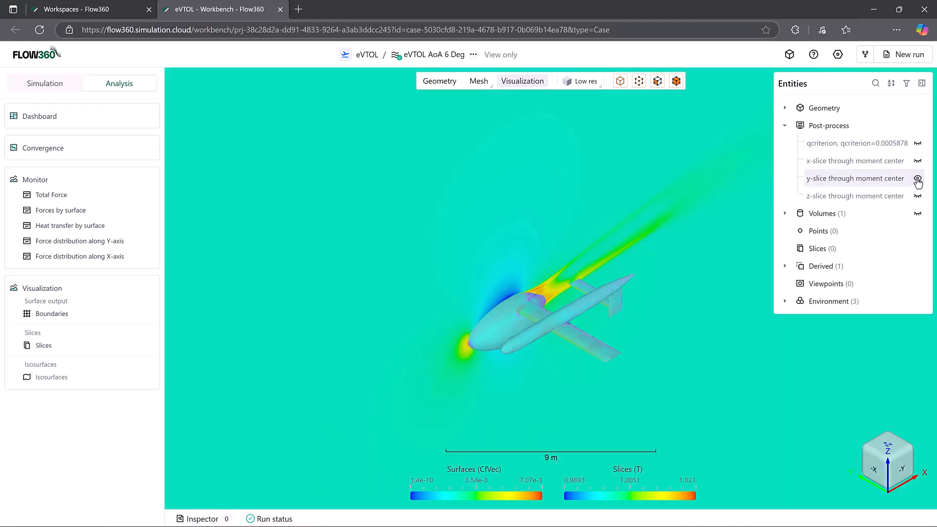
click(918, 179)
- Apply the Airflow colormap to the CfVec boundary contours and raise the range minimum to about 7.78e-4
click(81, 324)
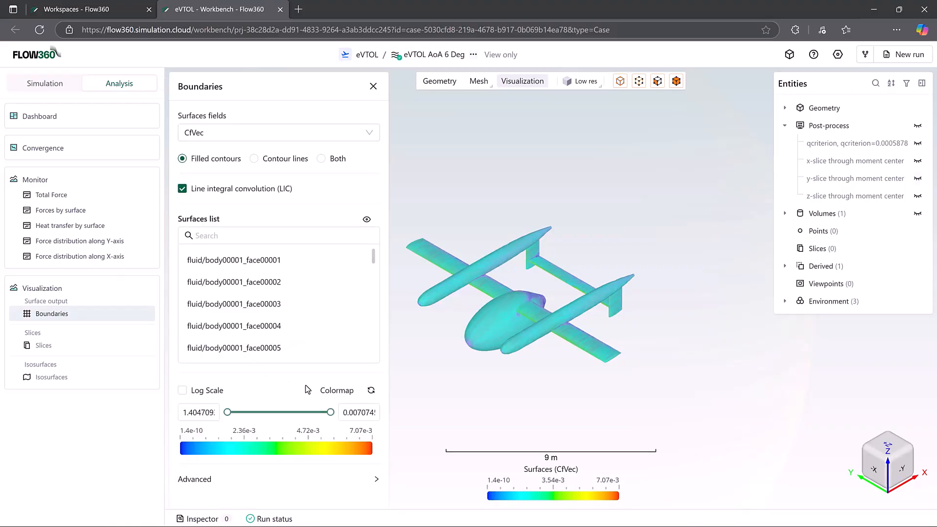
click(336, 390)
click(339, 338)
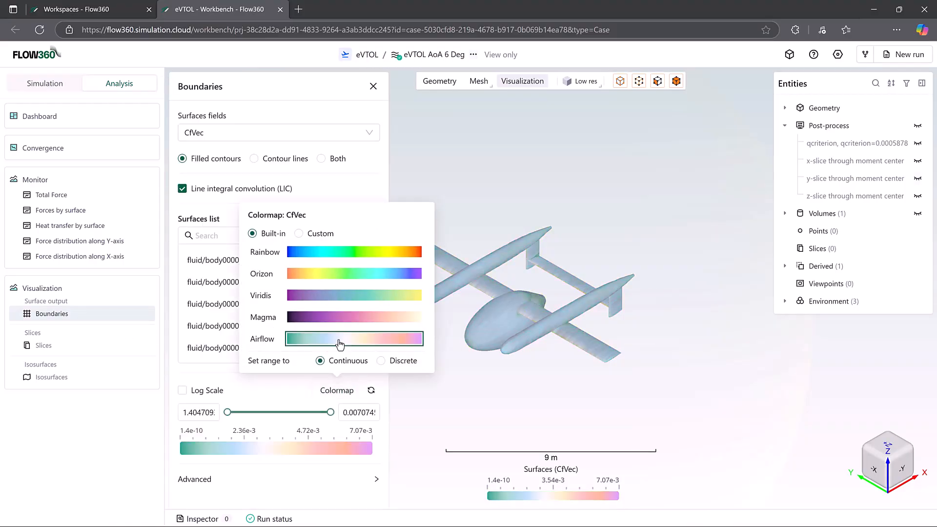
mouse_move(227, 412)
mouse_down()
mouse_move(260, 412)
mouse_move(239, 413)
mouse_up()
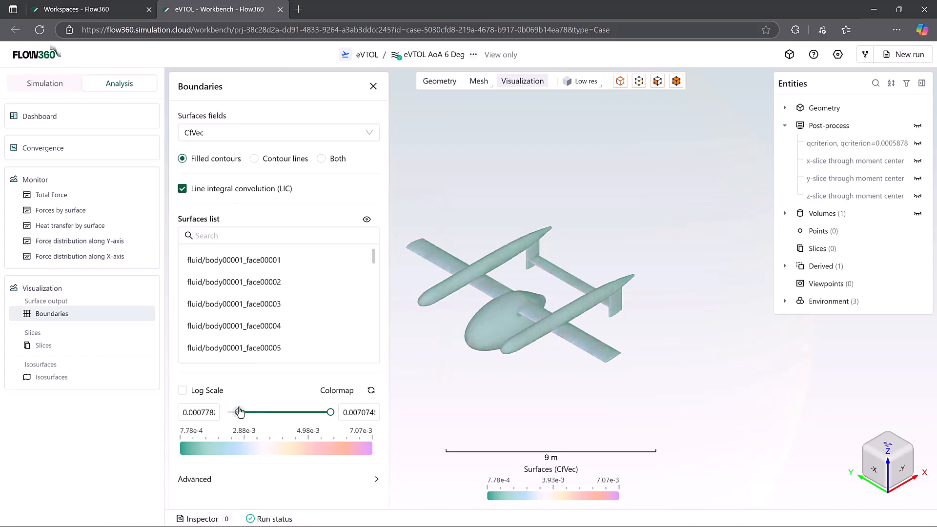
- Color the boundaries by Cp and raise the color range minimum to about -0.40
click(373, 134)
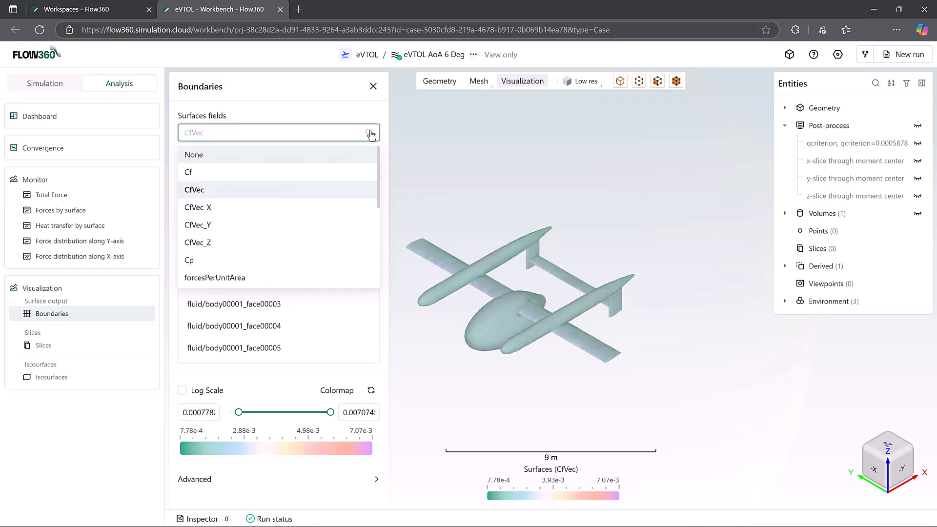
click(319, 266)
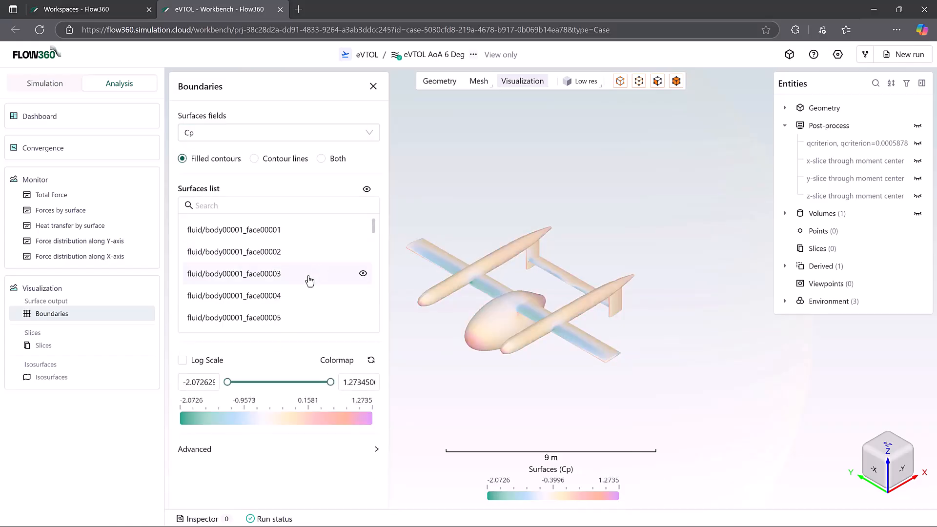
drag(228, 382, 280, 394)
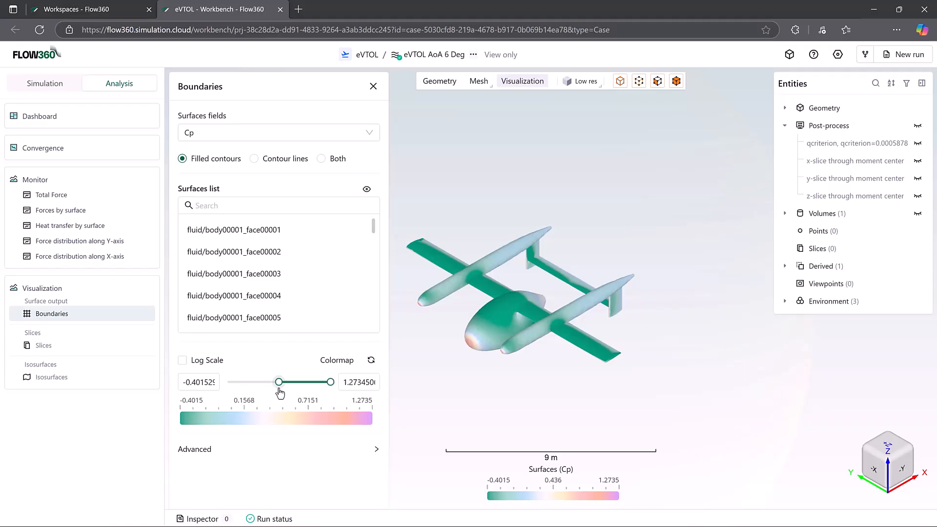
- Show the y-slice through the moment center colored by T with the Airflow colormap and a range minimum of about 0.9975
click(78, 346)
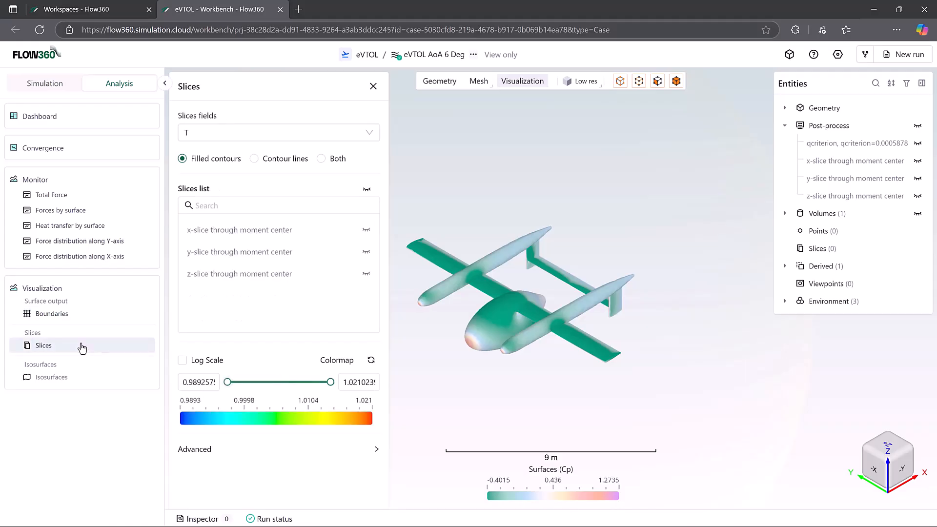
click(366, 253)
click(337, 360)
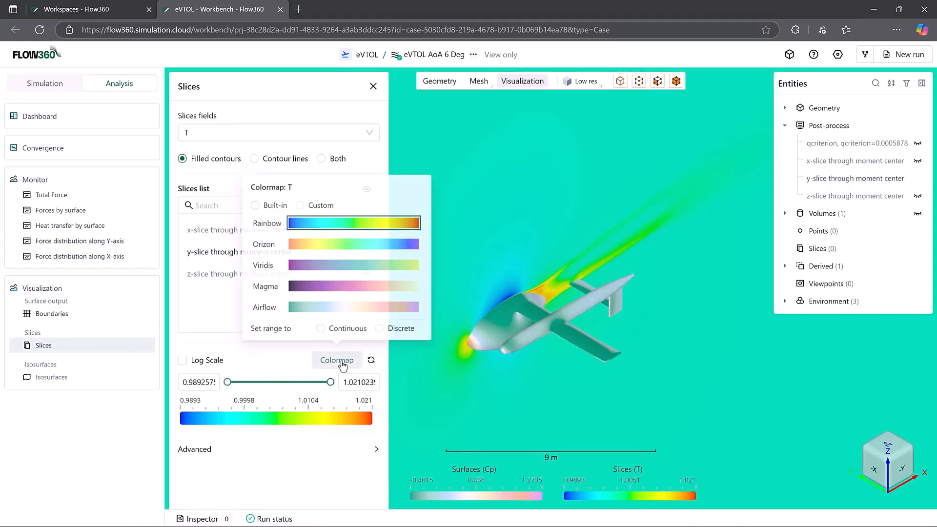
click(338, 309)
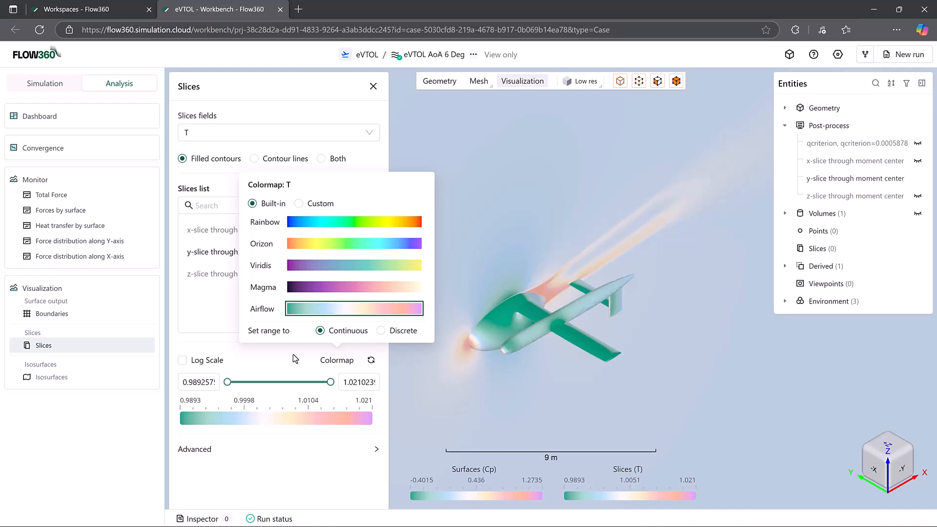
drag(227, 382, 254, 384)
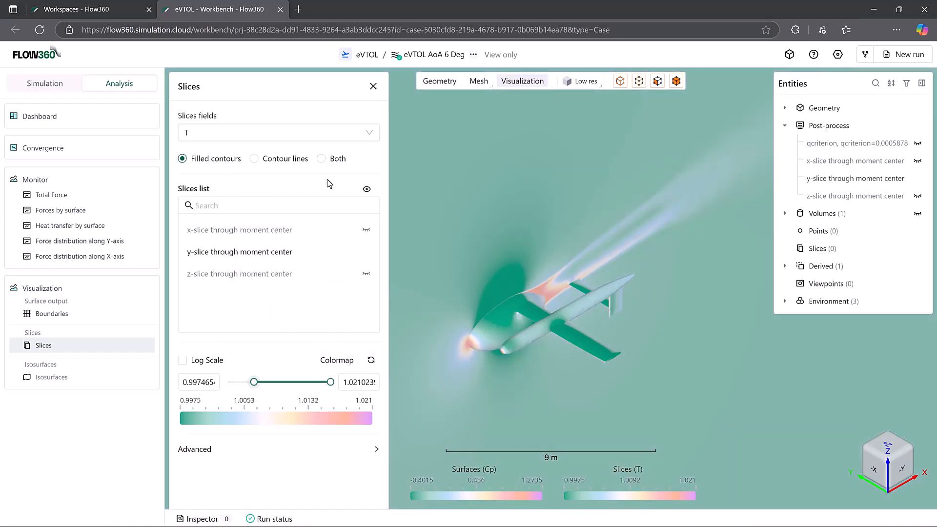
- Switch the slice field to p and hide the y-slice through the moment center
click(372, 139)
click(365, 159)
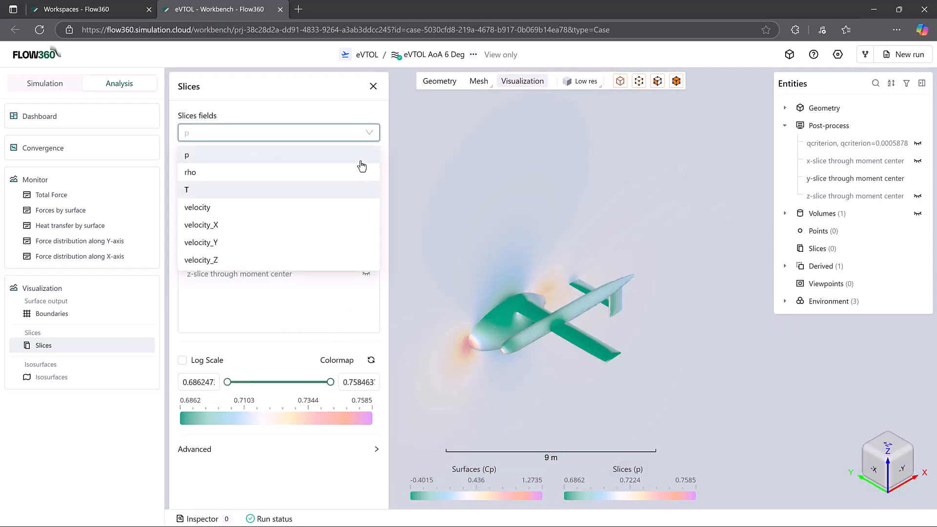
click(366, 253)
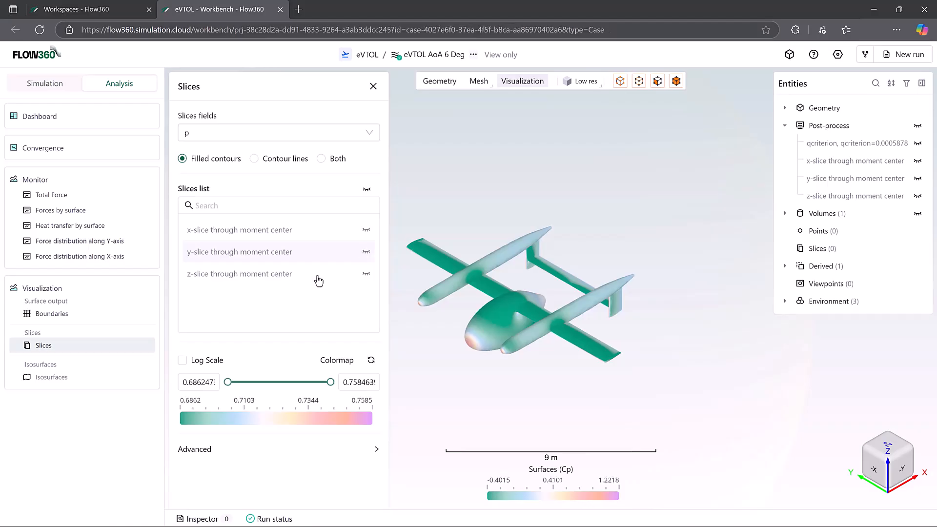
- Display the qcriterion isosurface colored by Mach with the Airflow colormap and a range minimum of about 0.171, and hide it after viewing
click(117, 384)
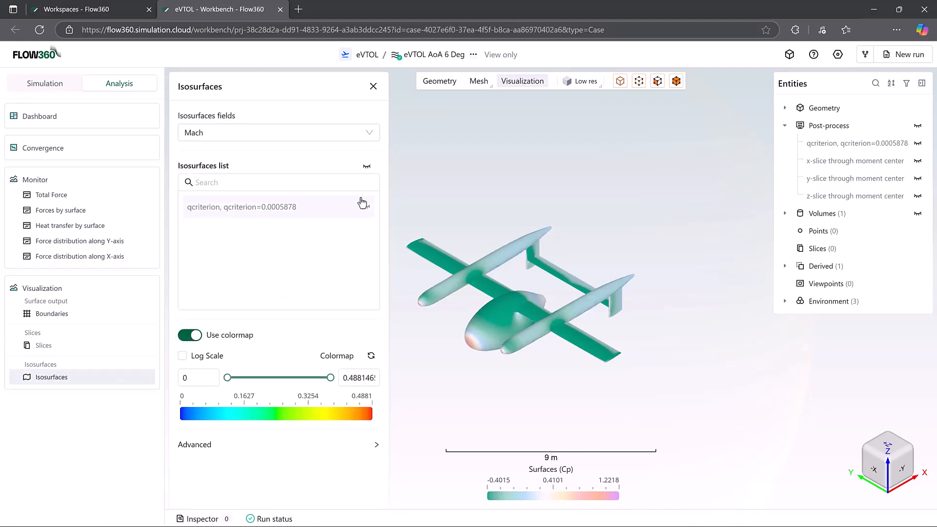
click(366, 207)
click(337, 356)
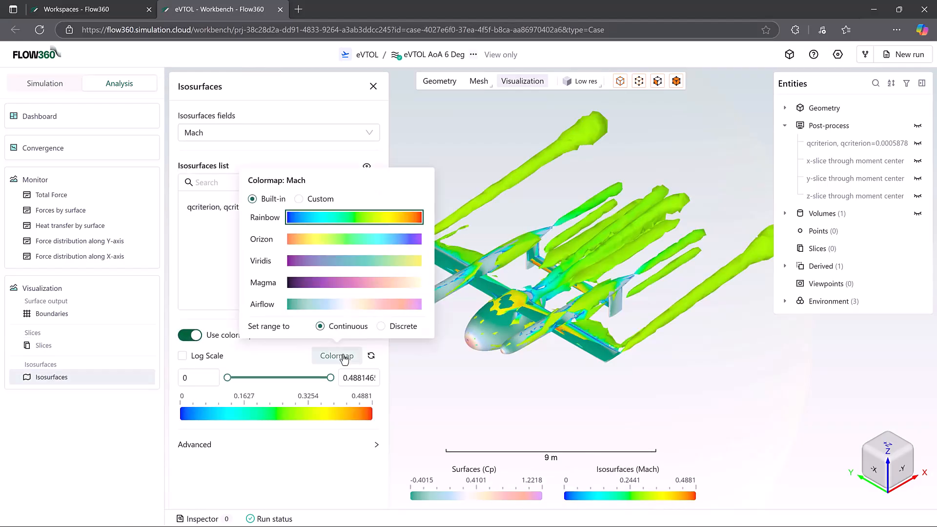
click(352, 307)
drag(227, 378, 265, 365)
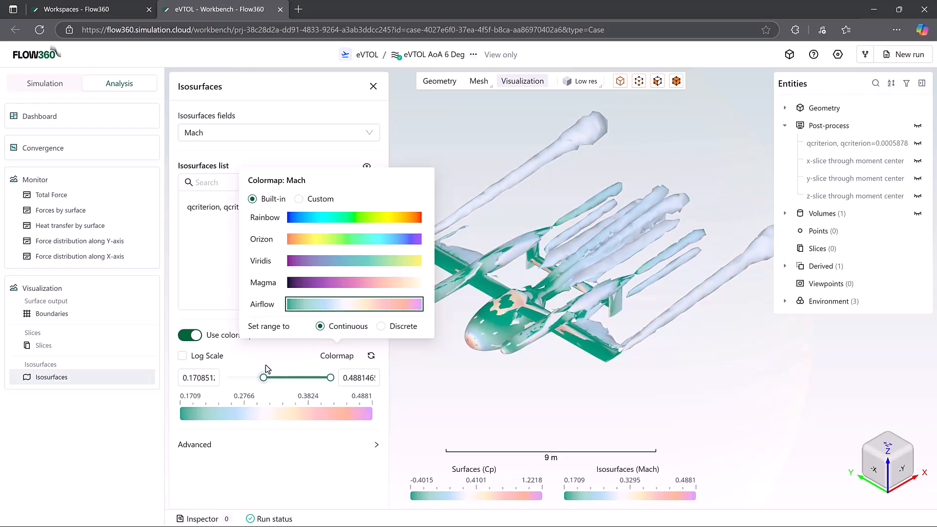
click(368, 167)
click(374, 88)
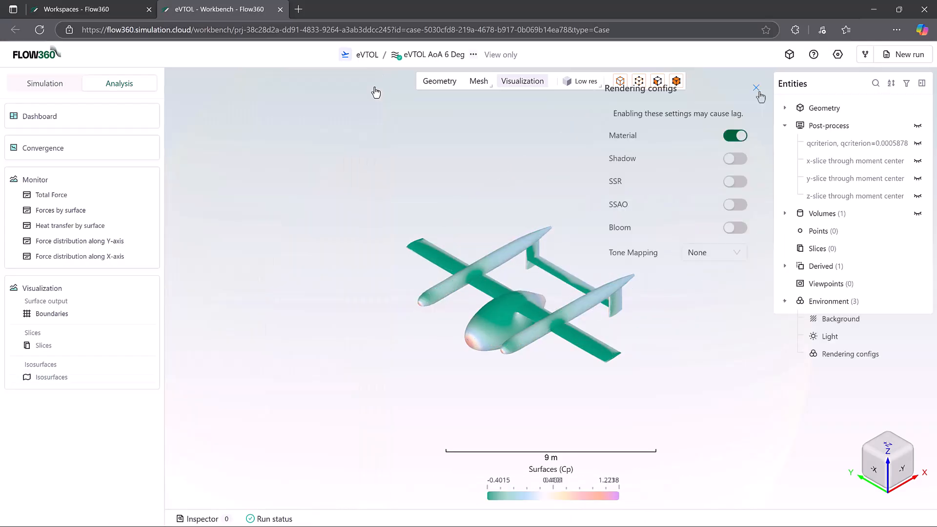
- Close the rendering configs and view the project assets with the eVTOL AoA 6 Deg case's download file list
click(758, 91)
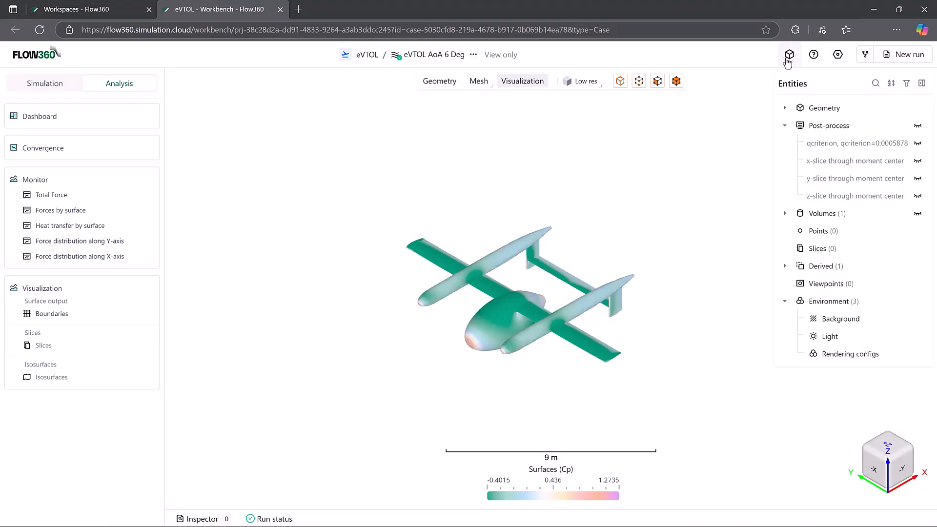
click(785, 63)
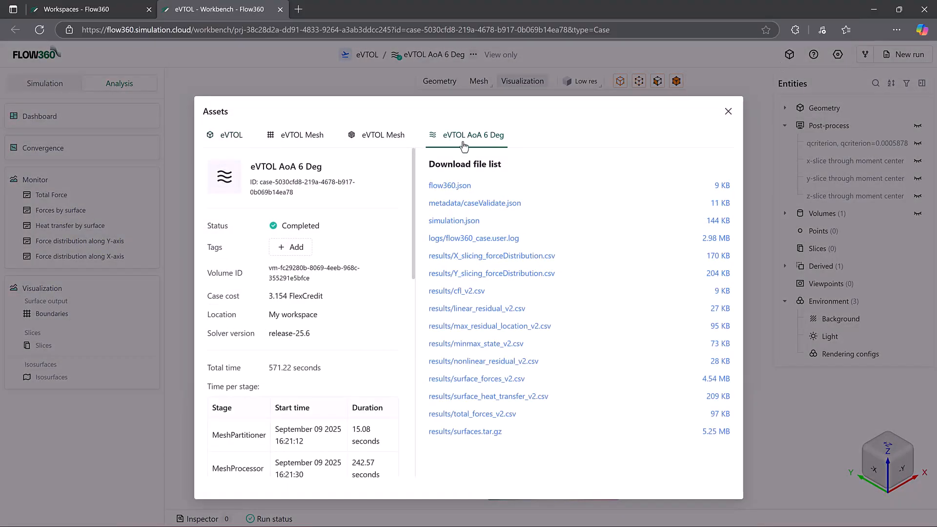
- Review the surface mesh and volume mesh download file lists, and download results/surfaces.tar.gz from the eVTOL AoA 6 Deg case
click(296, 136)
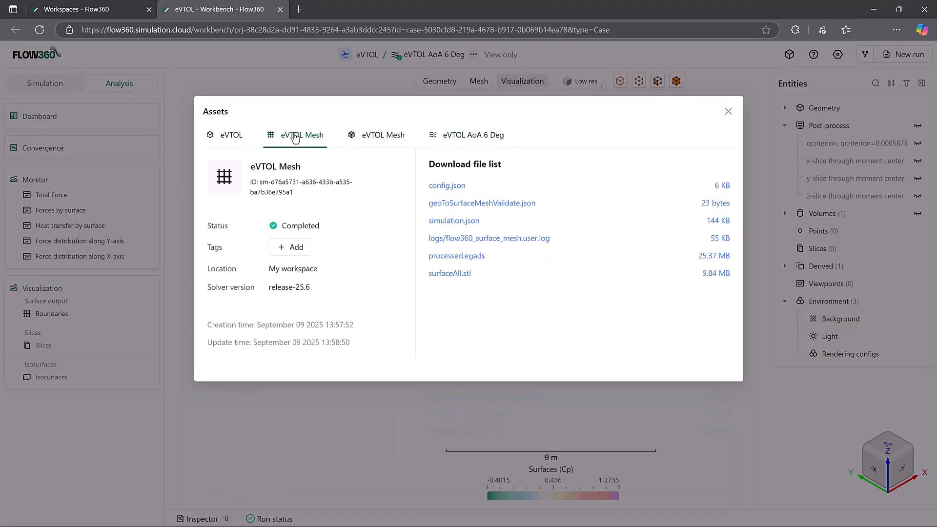
click(360, 142)
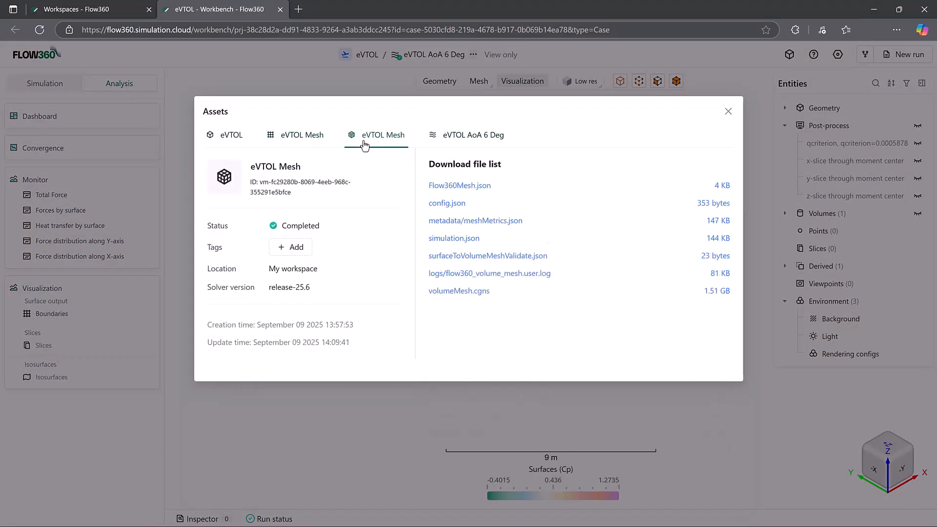
click(476, 135)
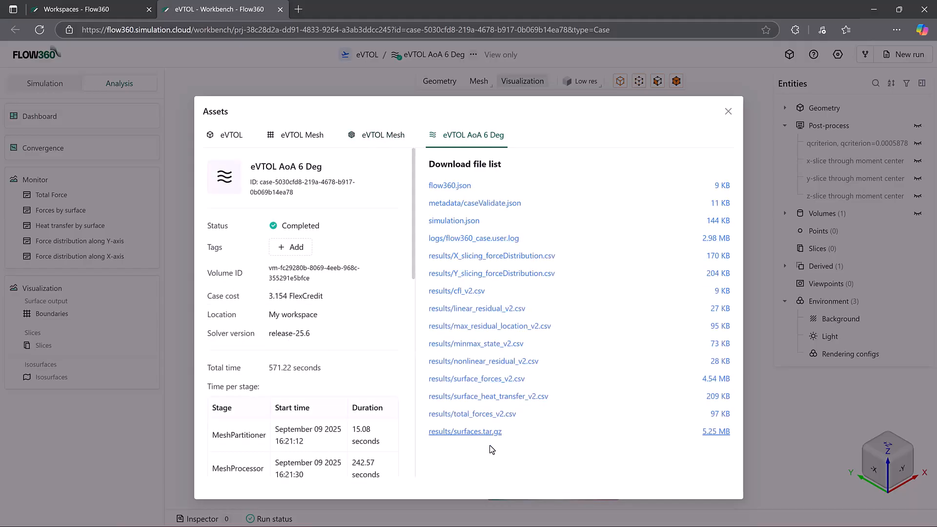
click(487, 432)
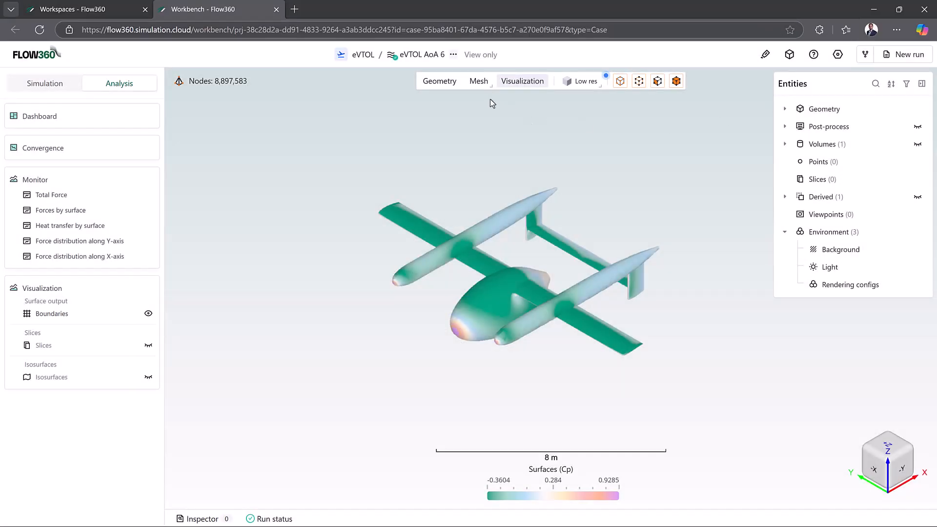
- Select the eVTOL AoA 15, 12, 9, 6, 3 and 0 cases in the project tree and open their comparison
click(363, 55)
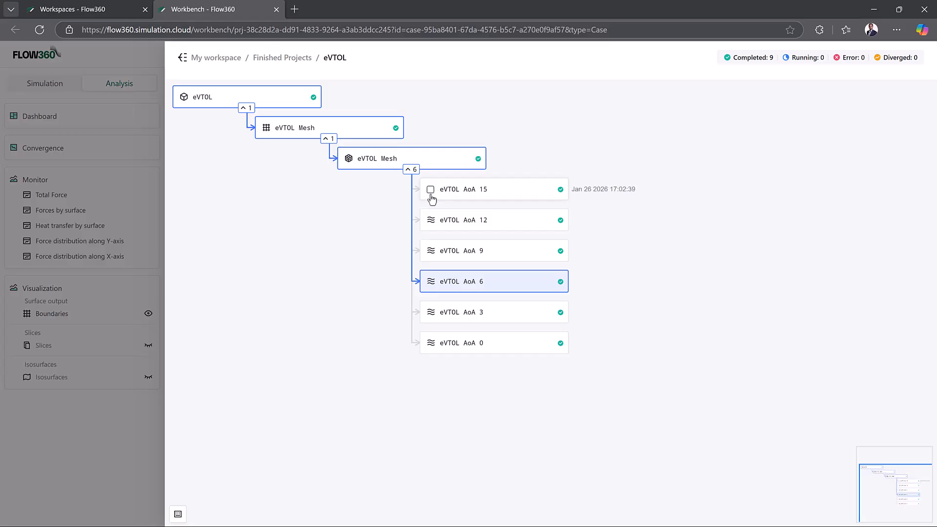
click(431, 190)
click(431, 220)
click(431, 251)
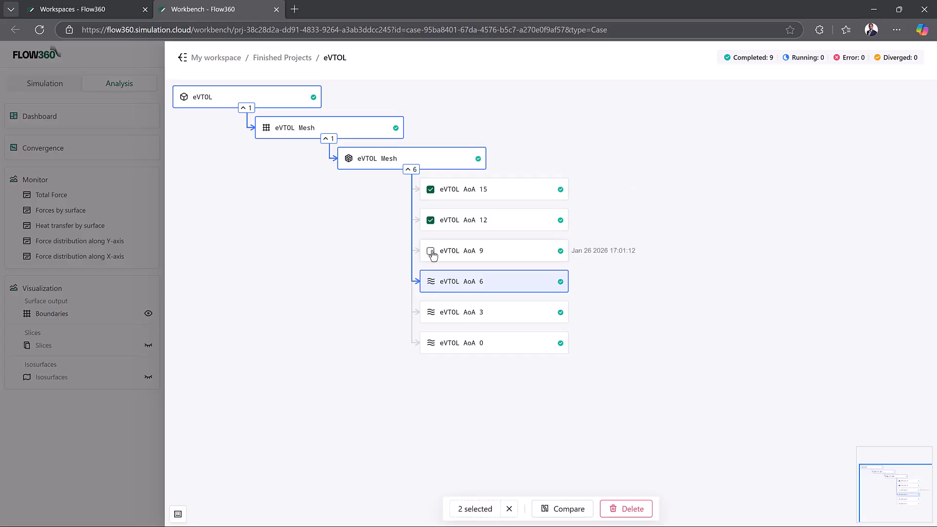
click(430, 281)
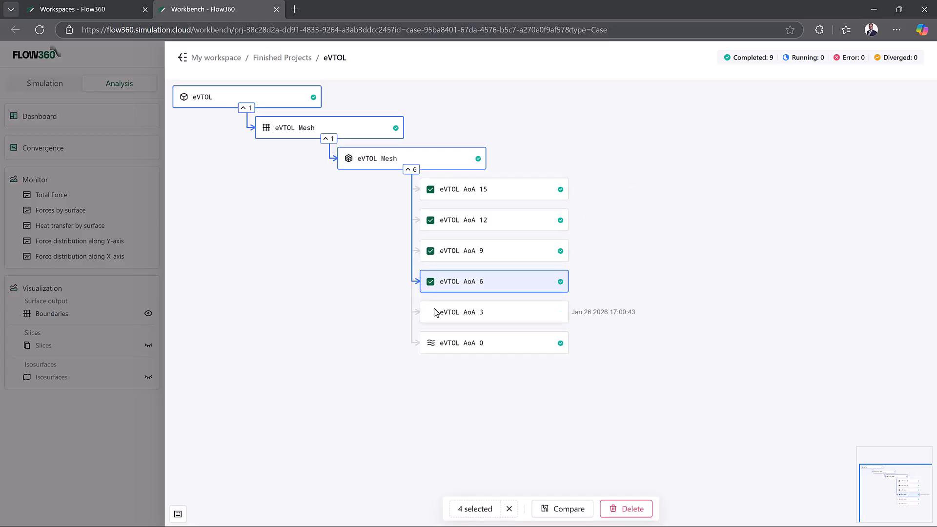
click(431, 312)
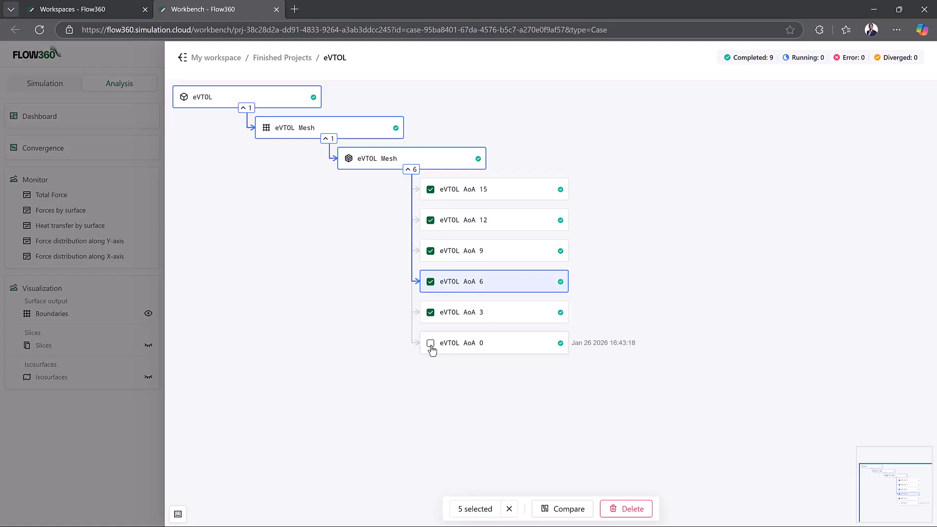
click(430, 343)
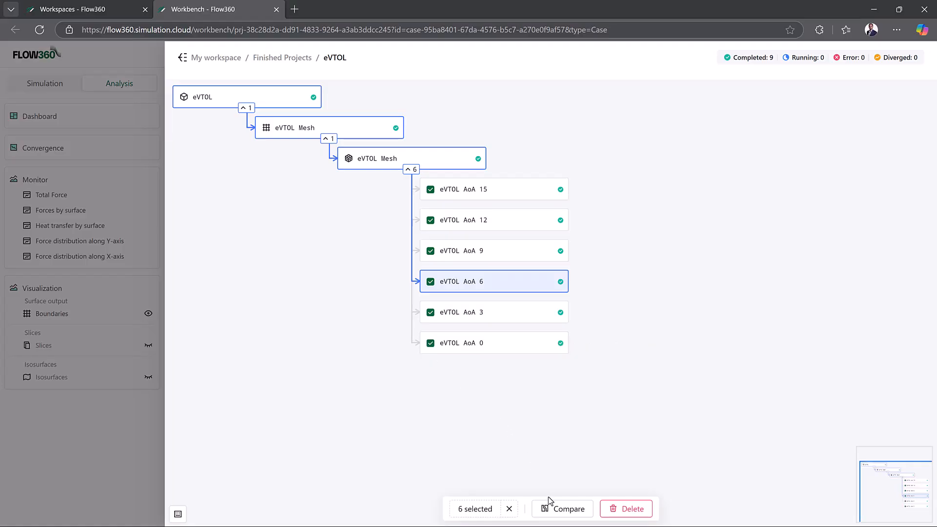
click(559, 510)
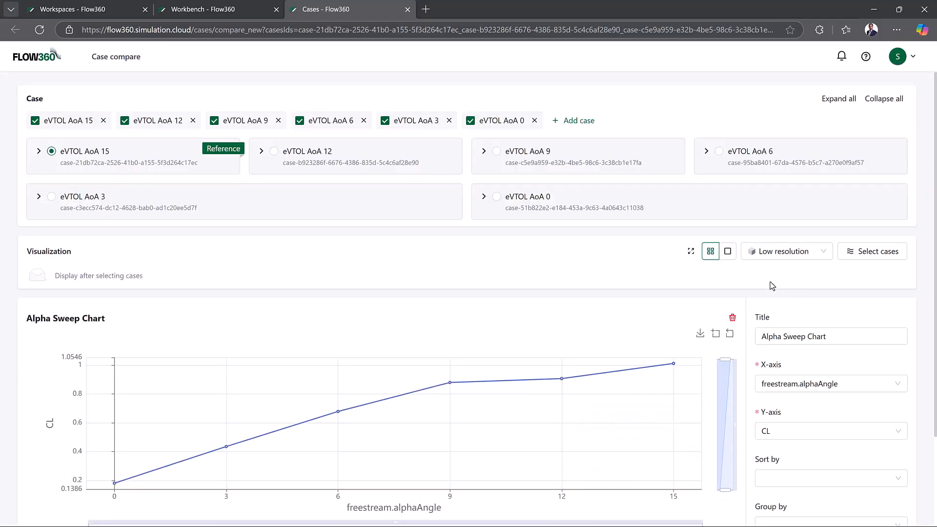
- Set the Y-axis of the Alpha Sweep Chart to CD
scroll(756, 281, down, 2)
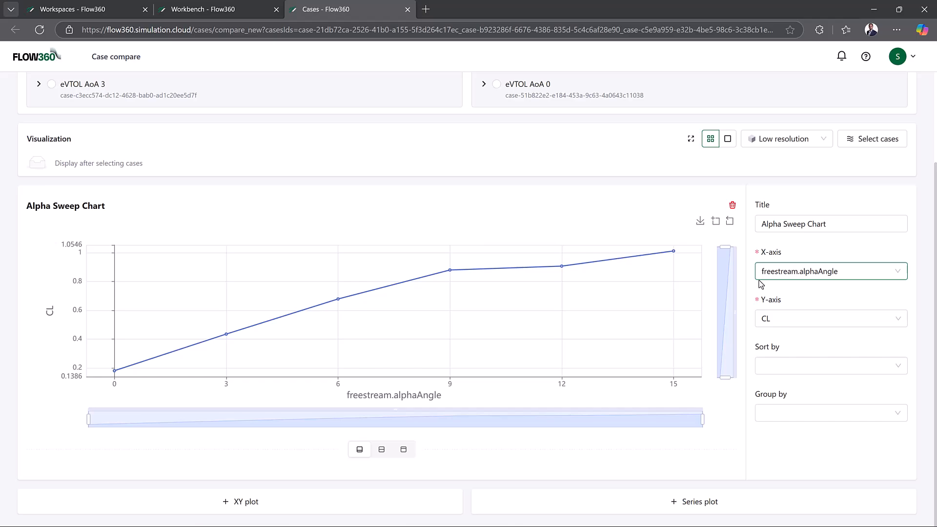
click(810, 319)
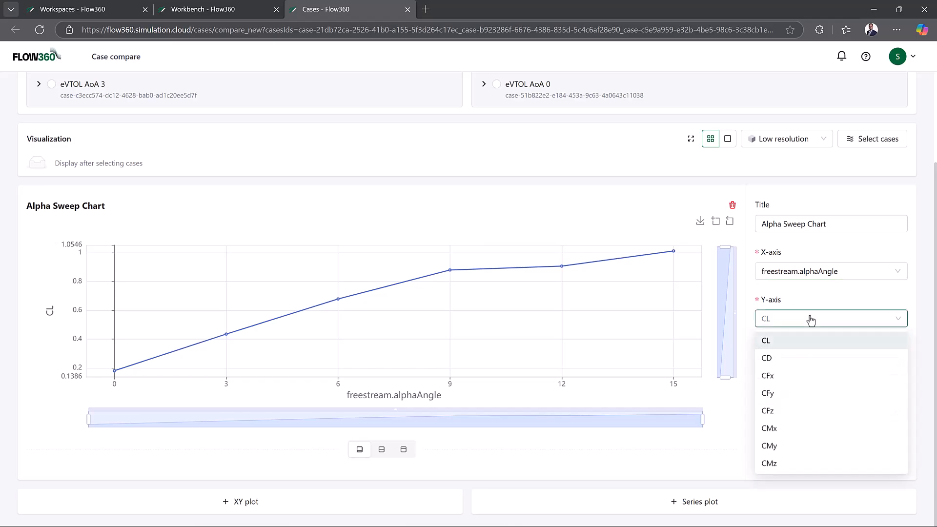
click(793, 359)
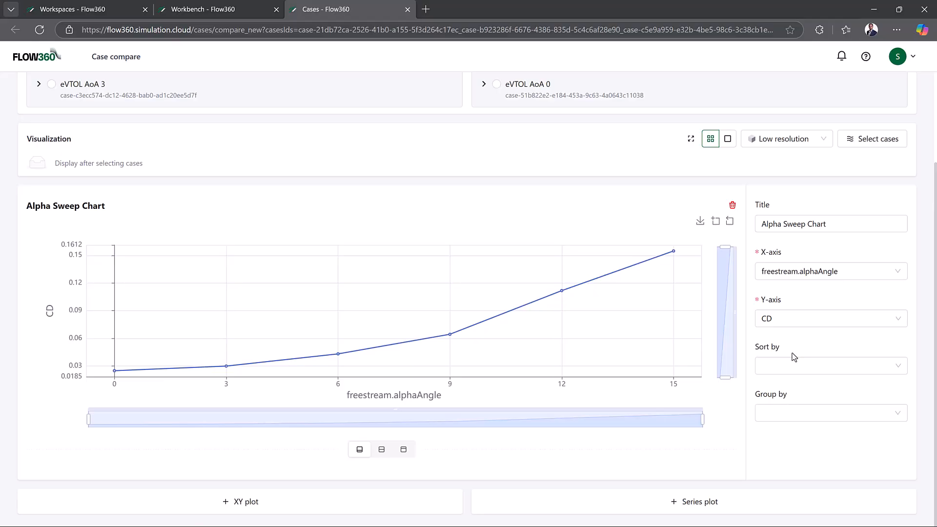
- Add a series plot below the Alpha Sweep Chart and view the nonlinear residual convergence of the compared cases
click(748, 502)
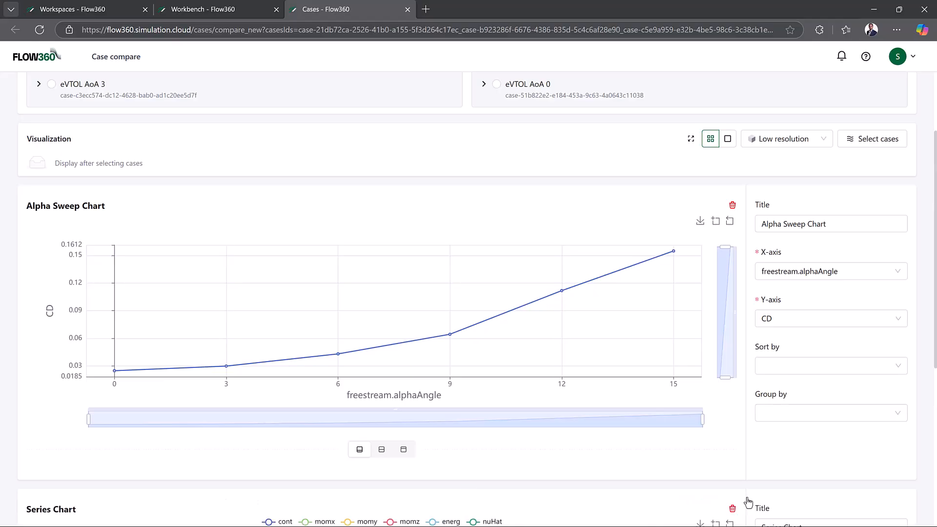
scroll(748, 483, down, 6)
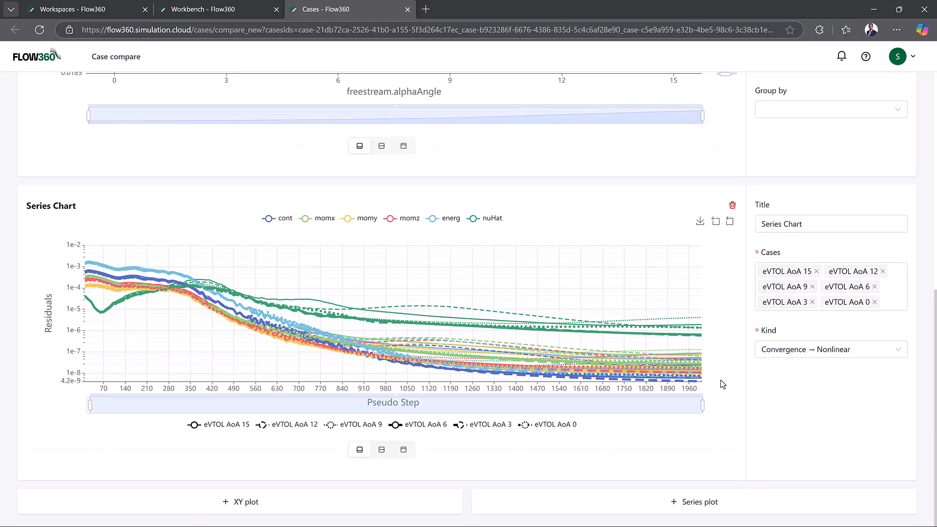